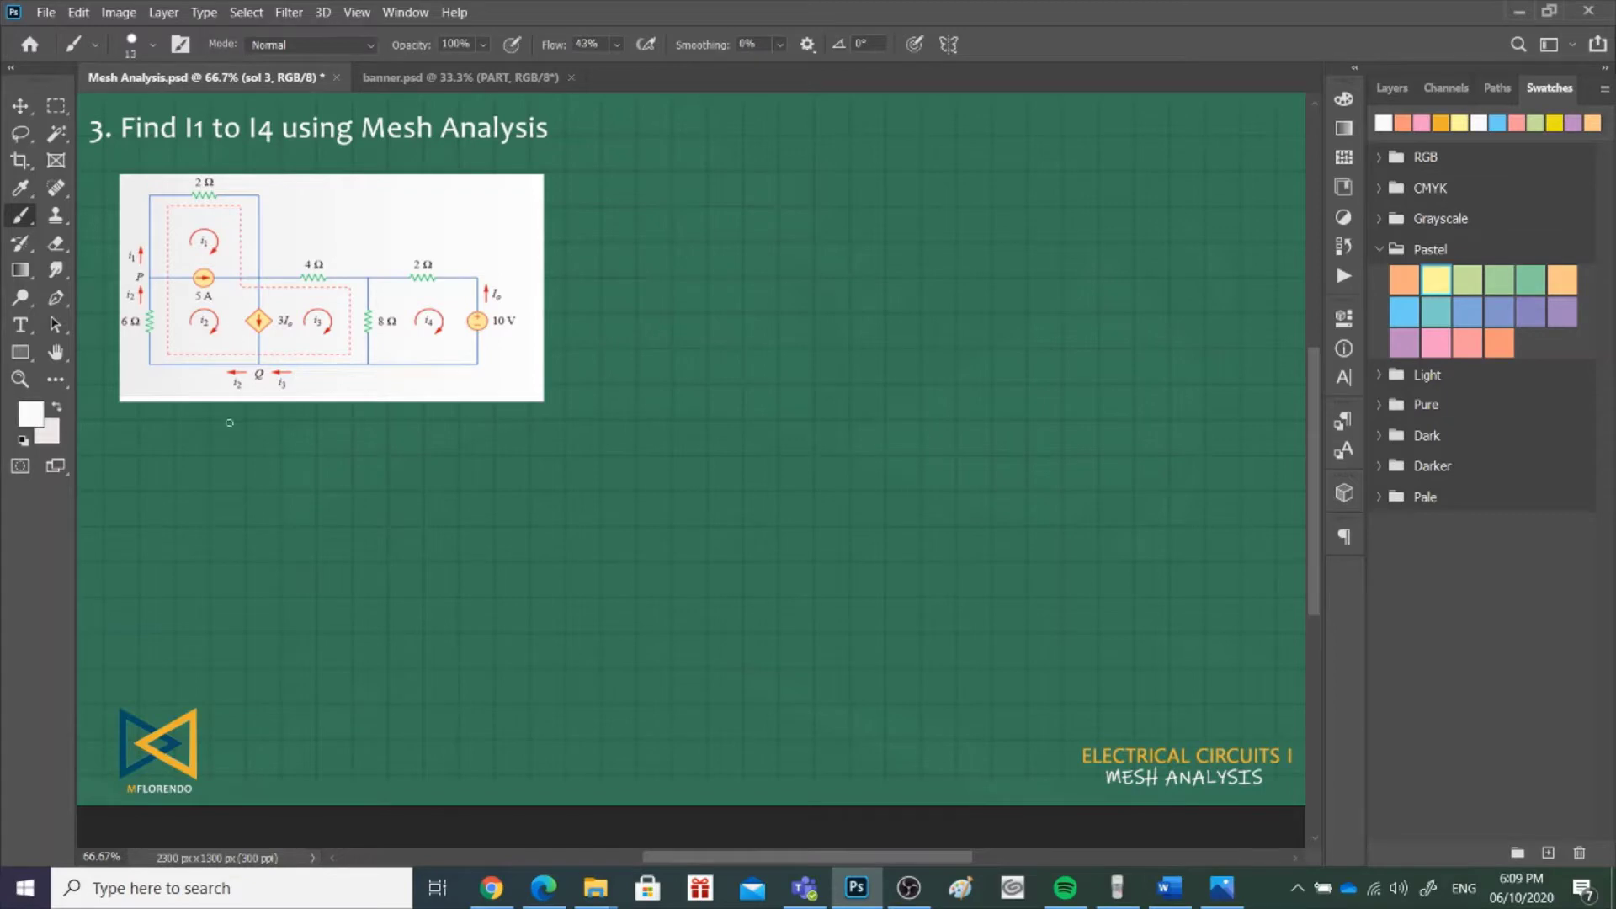
- Zoom in to 200% and centre the circuit showing the supermesh, meshes i1–i3 and nodes P, Q
key("ctrl+plus")
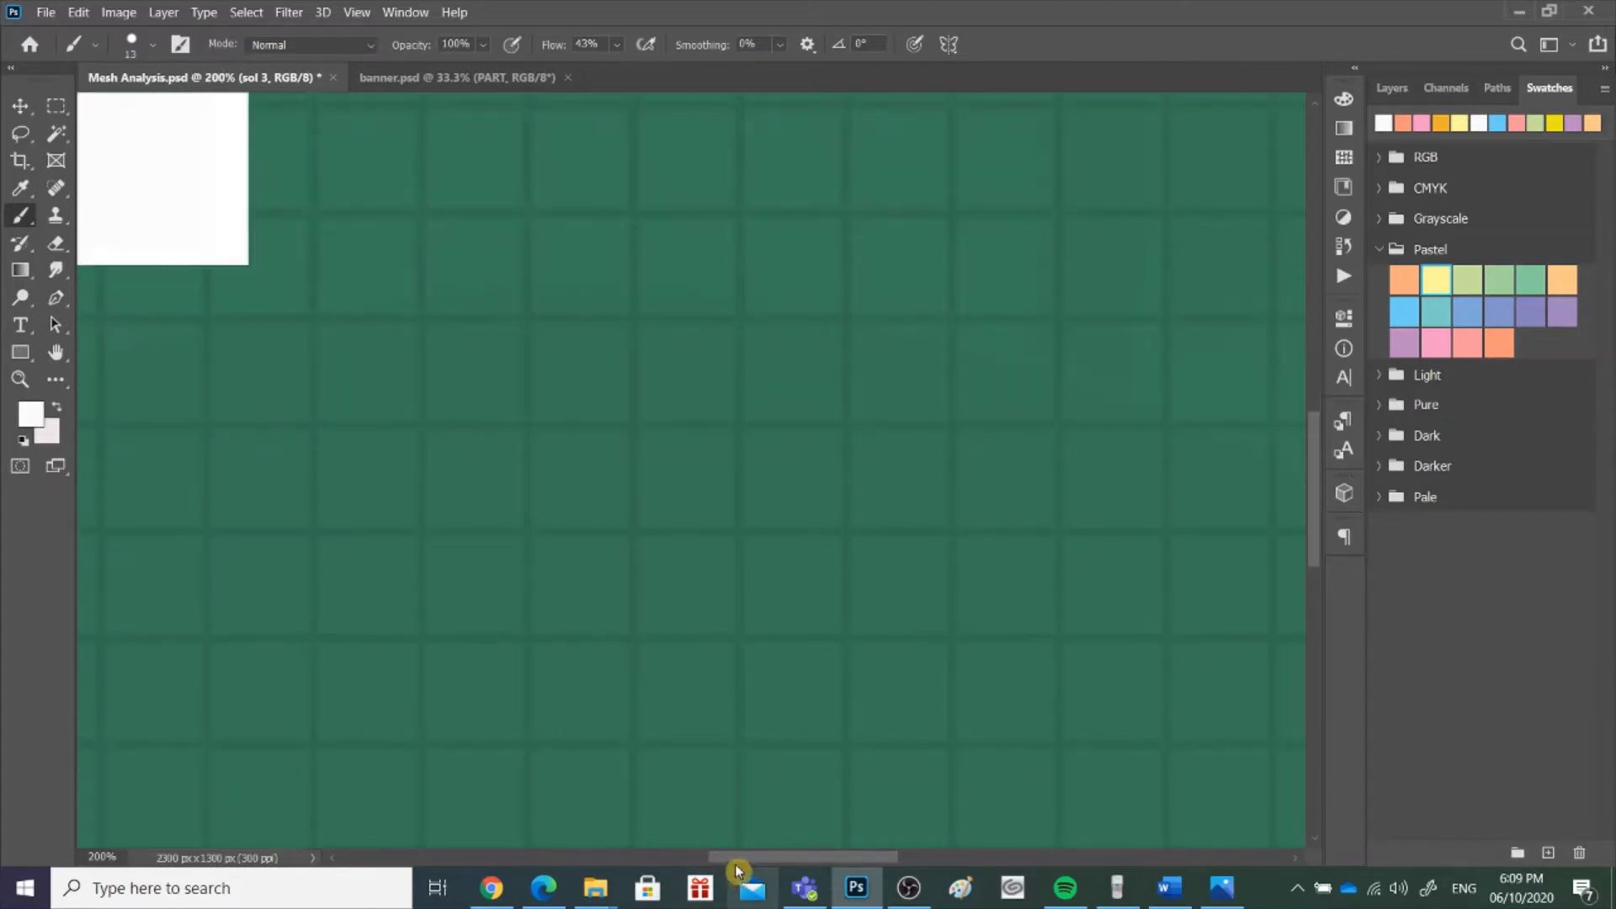
left_click_drag(779, 857, 609, 874)
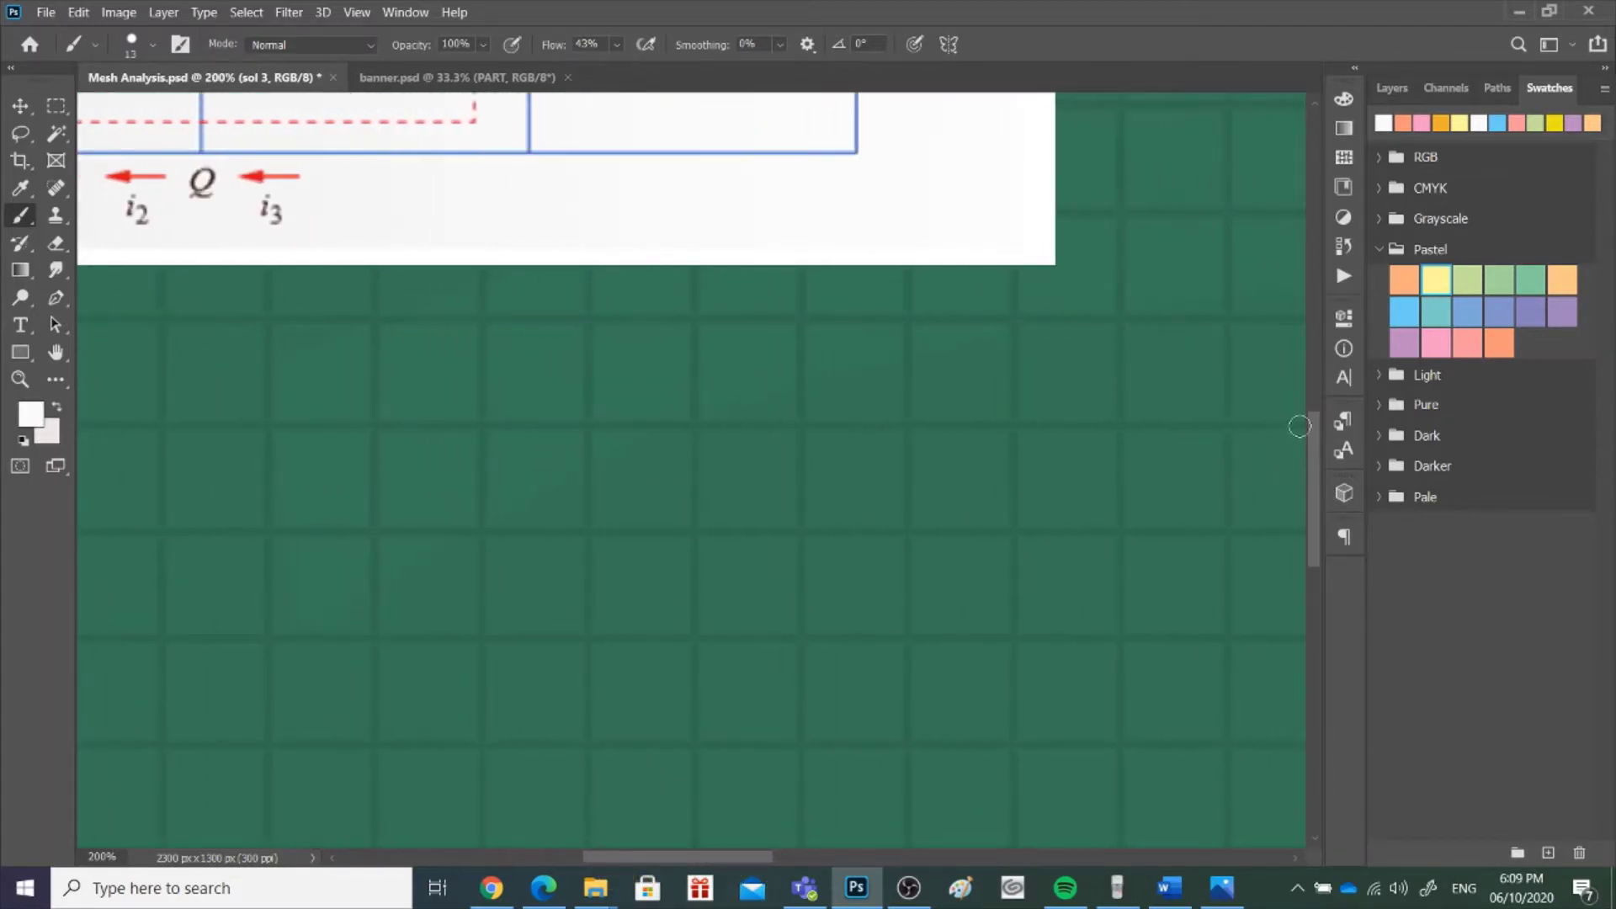
scroll(1314, 417, "up", 1)
left_click_drag(1316, 416, 1317, 317)
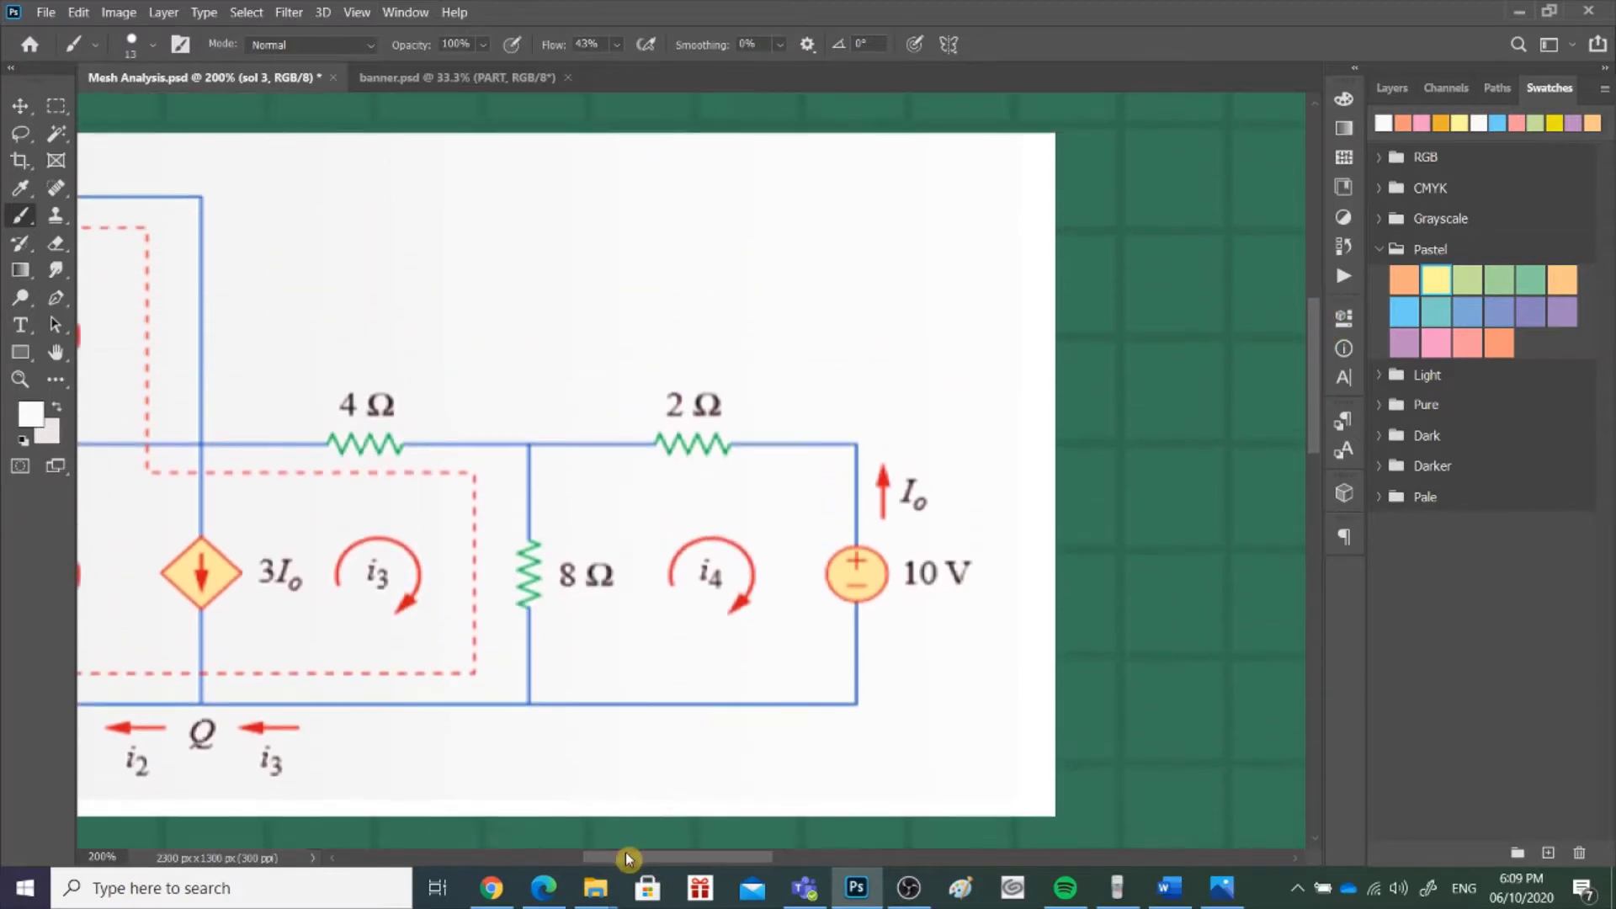
left_click_drag(631, 858, 550, 857)
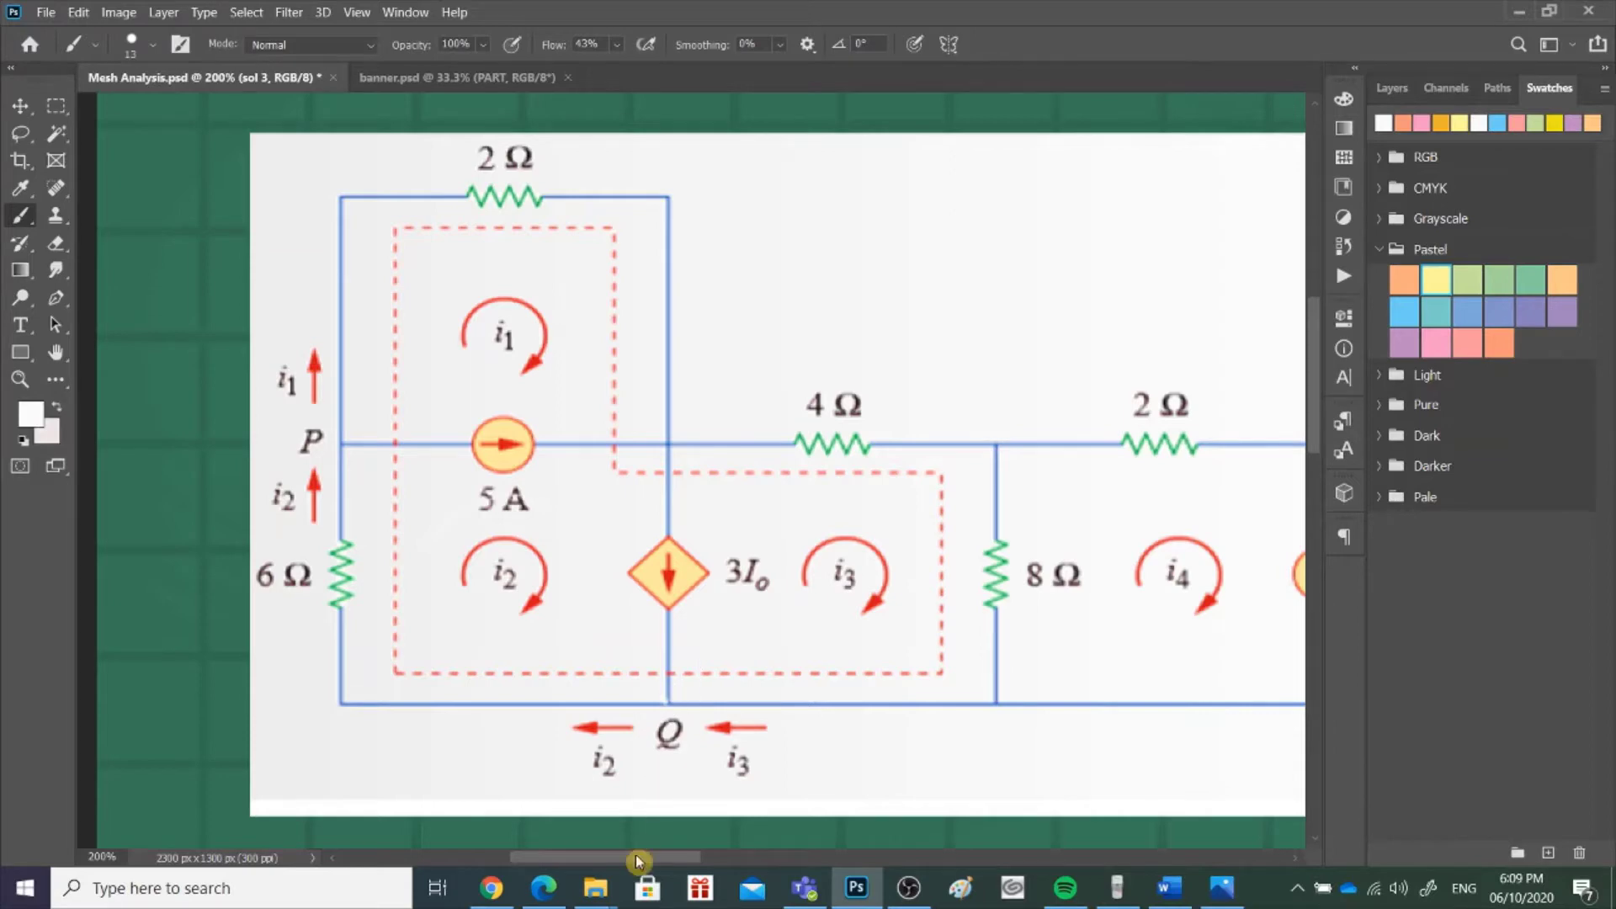
left_click_drag(637, 861, 654, 863)
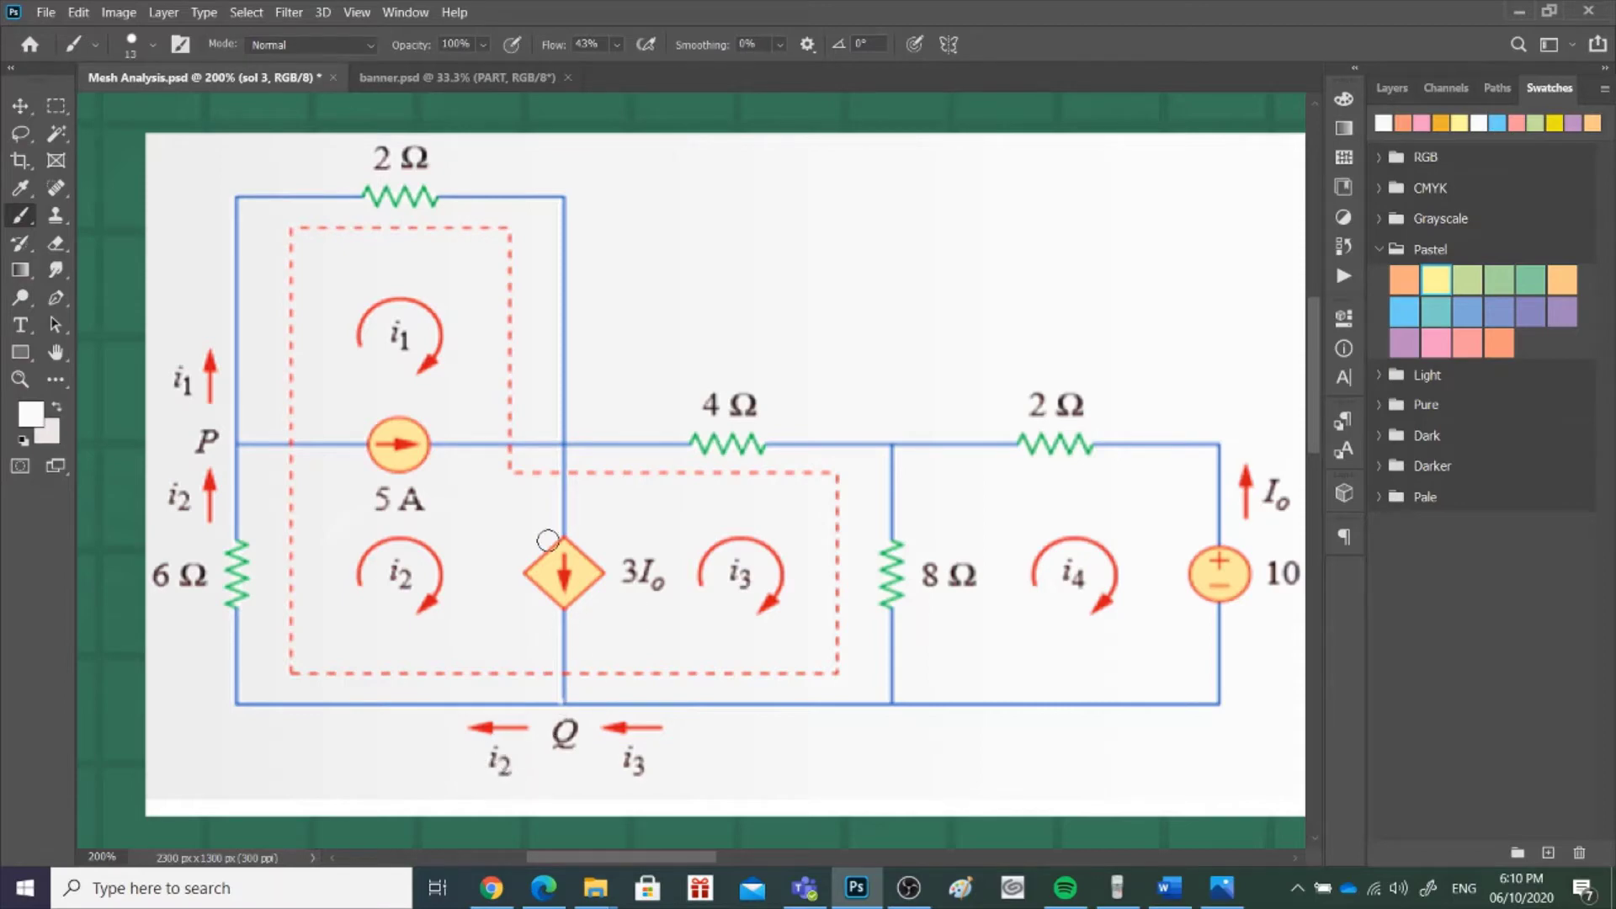
- Zoom back out to 66.67% and bring the area below the circuit into view
key("ctrl+1")
key("ctrl+minus")
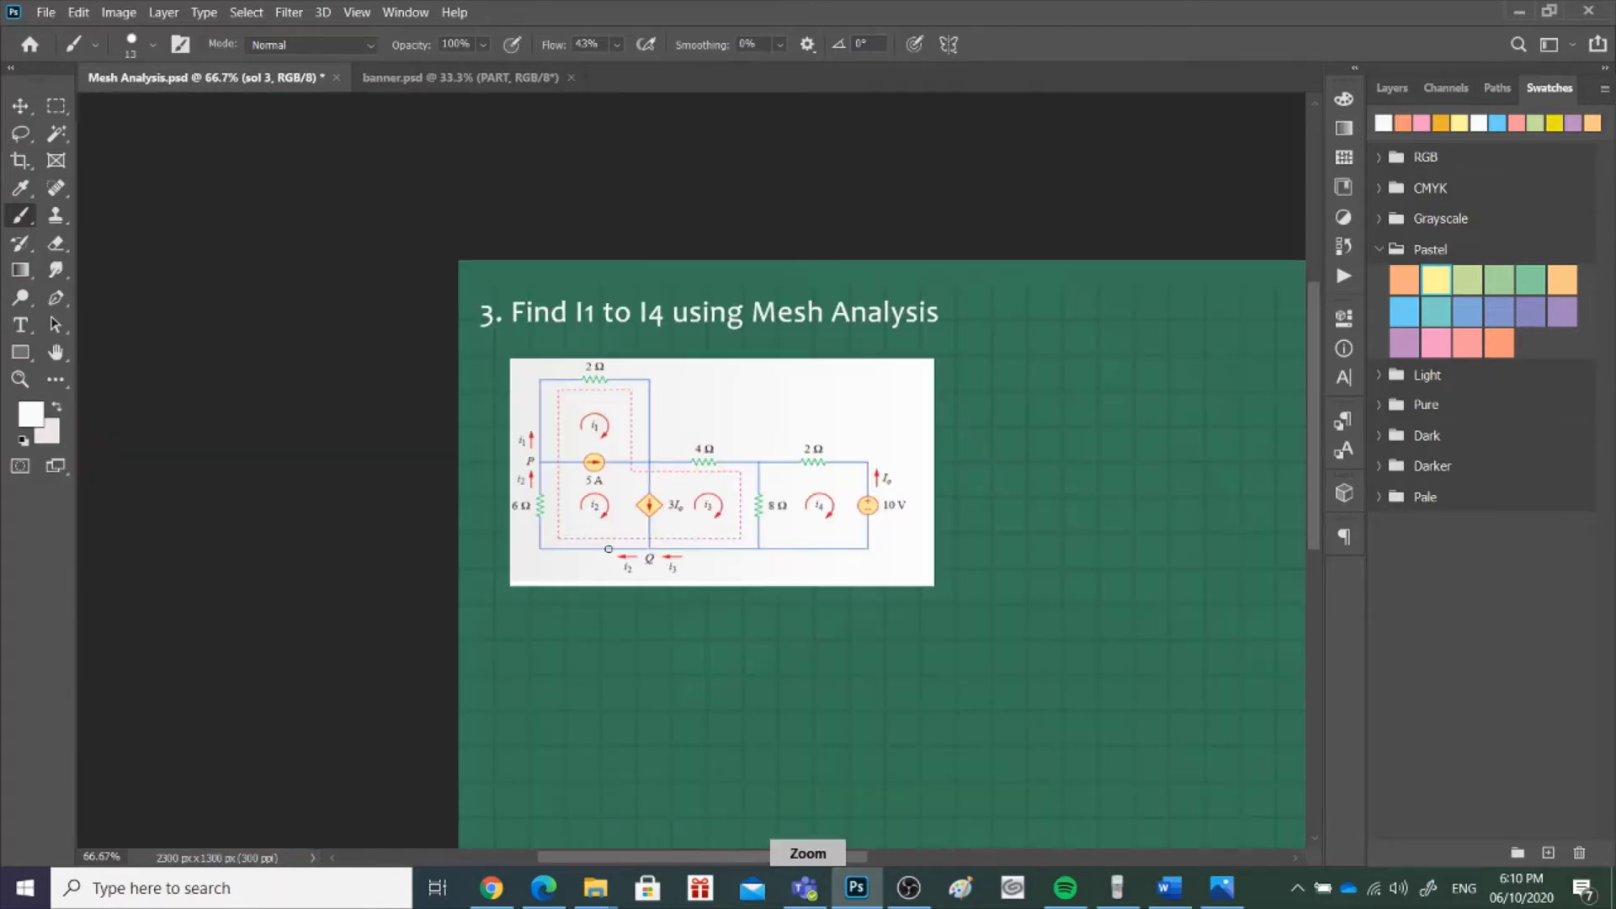
left_click_drag(632, 857, 729, 852)
left_click_drag(1315, 404, 1297, 471)
mouse_move(674, 856)
left_mouse_down()
mouse_move(686, 867)
mouse_move(674, 836)
left_mouse_up()
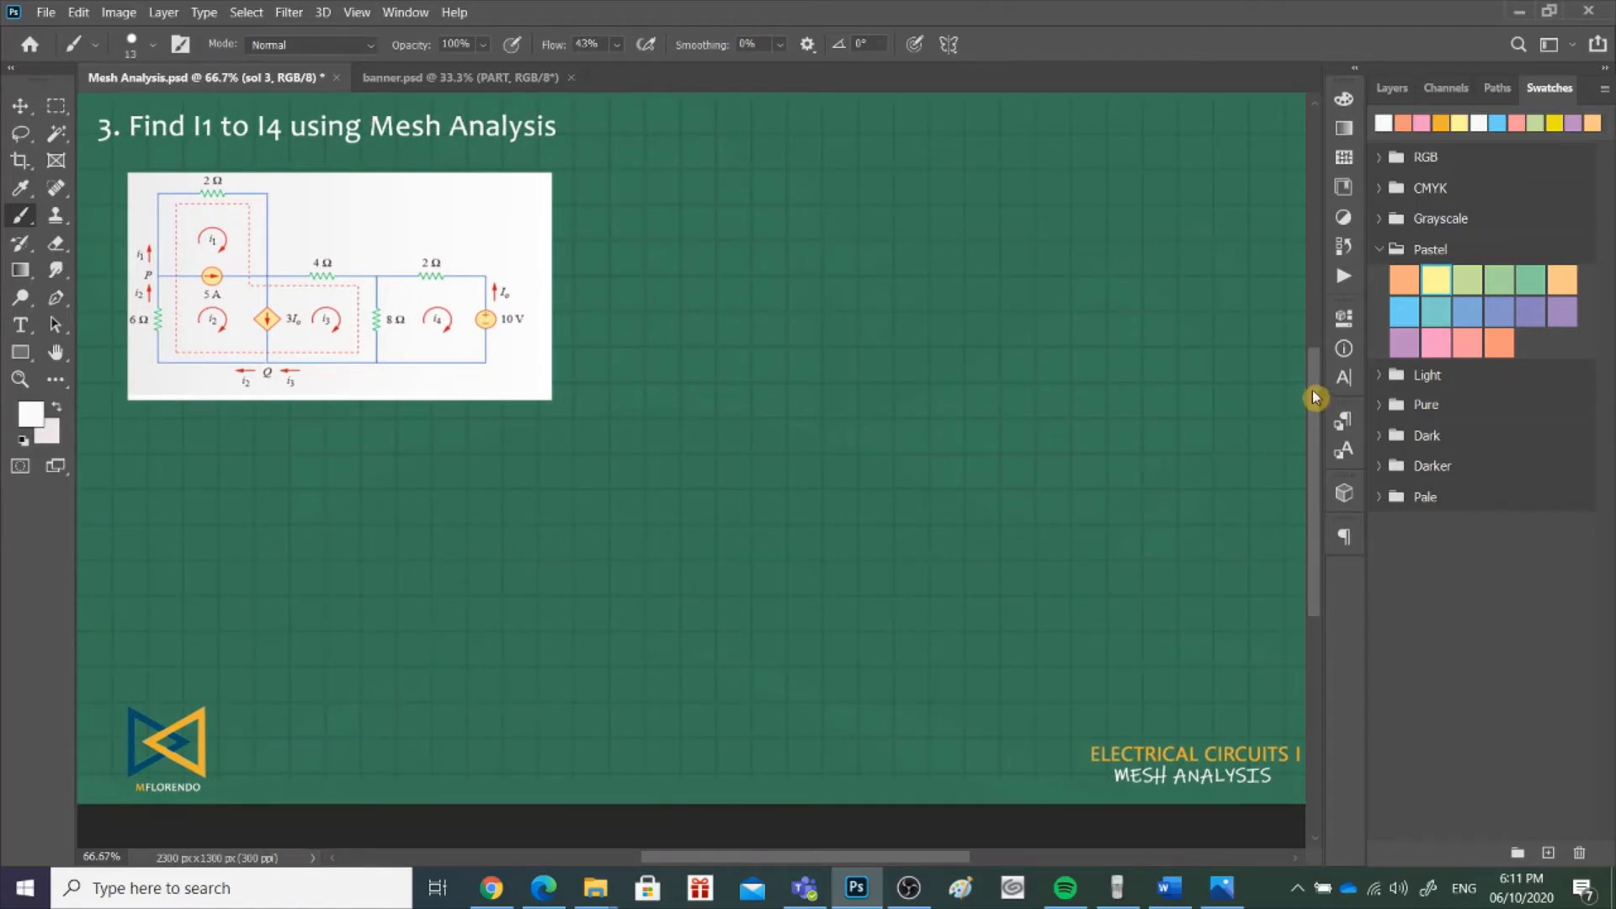
left_click_drag(1315, 397, 1316, 386)
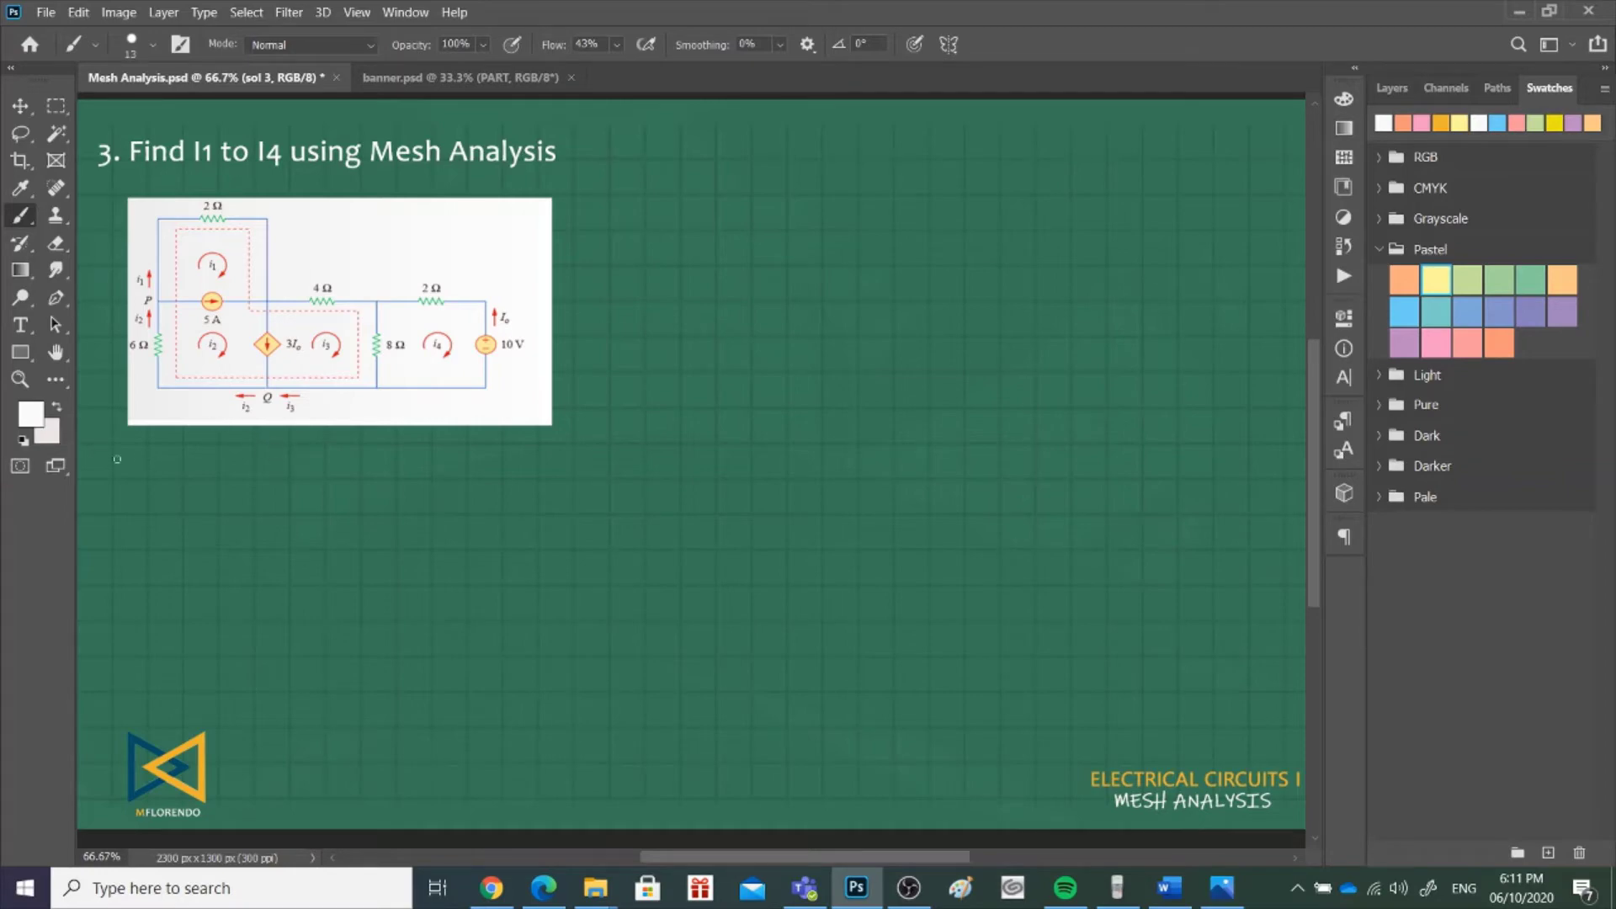
- Handwrite 'KVL@ loop' below the circuit figure, erasing the loop number
mouse_move(104, 448)
left_mouse_down()
mouse_move(105, 480)
mouse_move(119, 478)
left_mouse_up()
mouse_move(123, 453)
left_mouse_down()
mouse_move(156, 475)
mouse_move(220, 463)
mouse_move(229, 494)
mouse_move(257, 478)
left_mouse_up()
left_click_drag(255, 477, 278, 459)
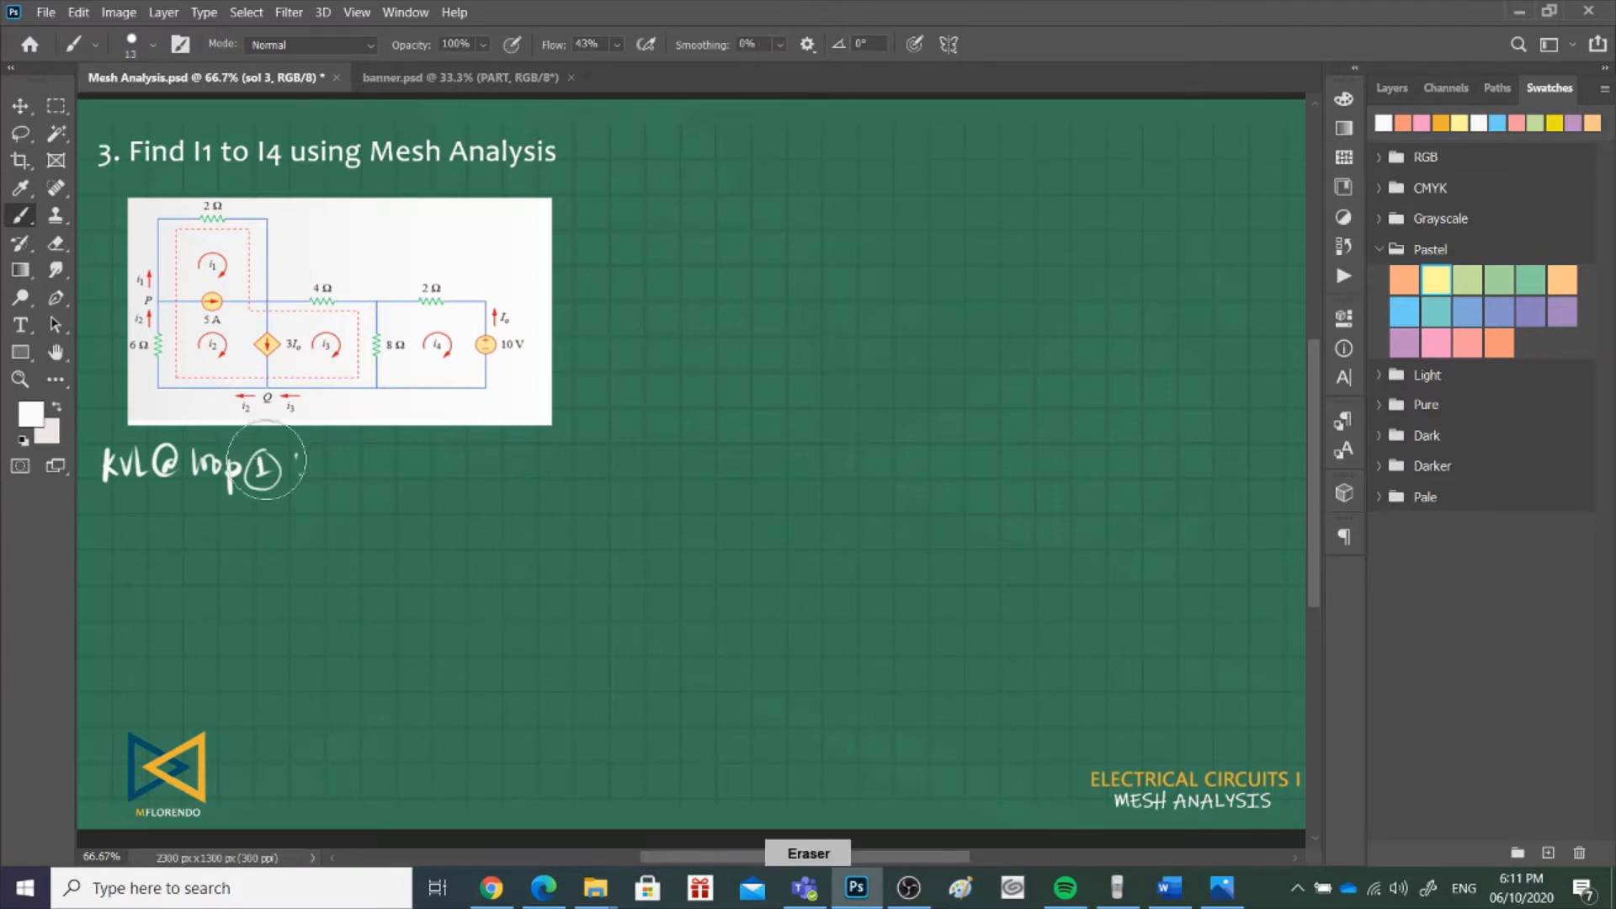
mouse_move(270, 467)
left_mouse_down()
mouse_move(295, 469)
mouse_move(252, 472)
left_mouse_up()
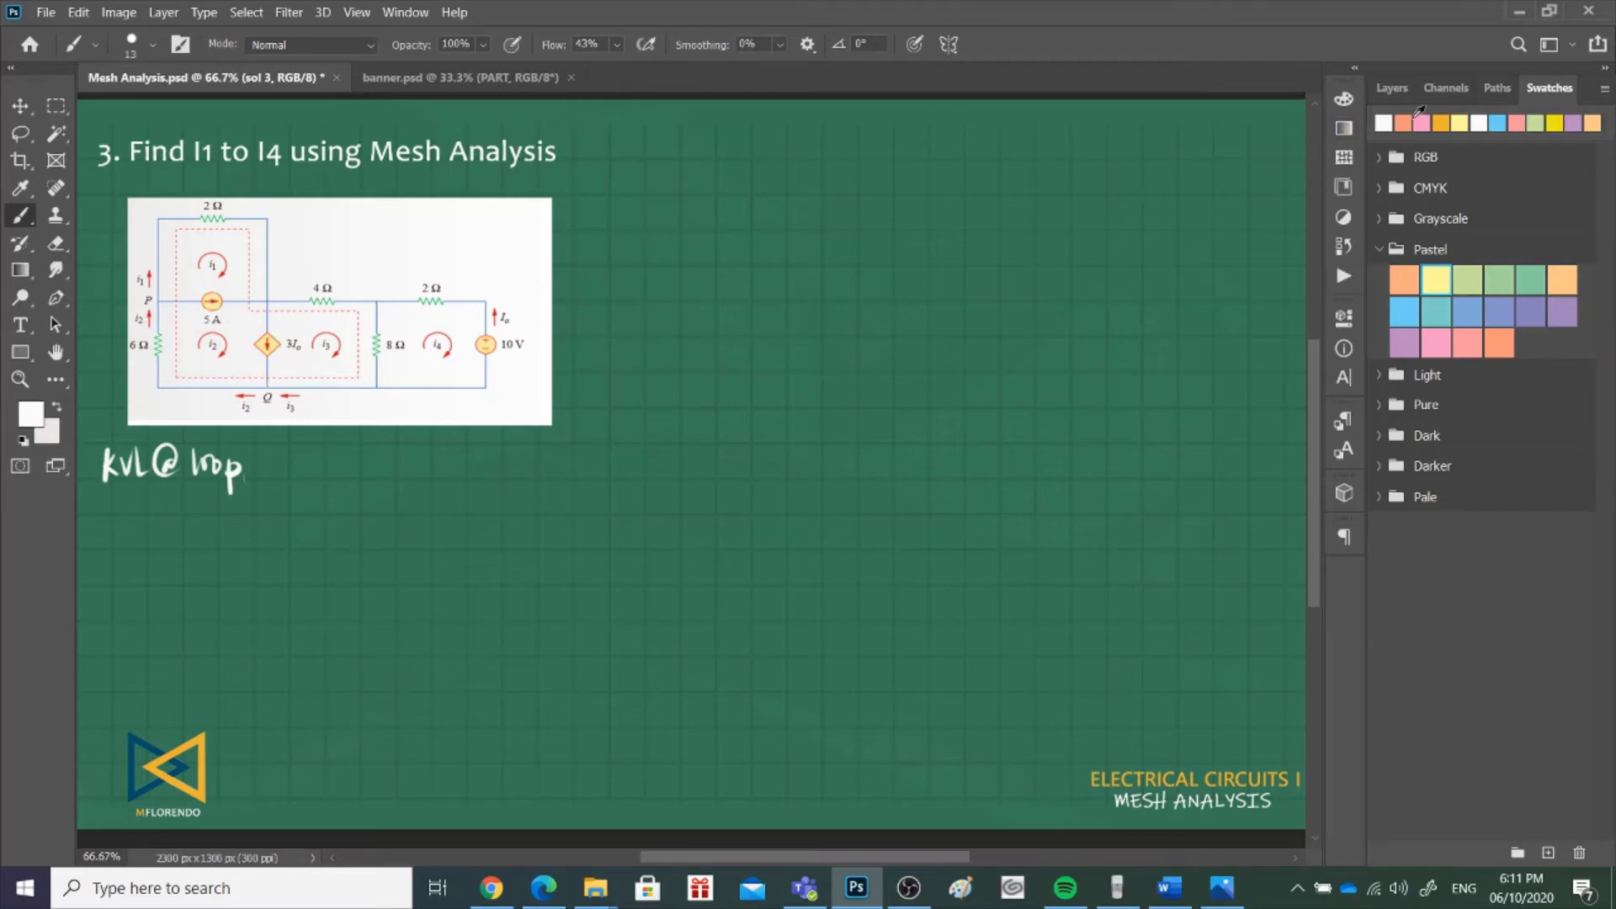
- Cross out both current sources in salmon orange and remove 'loop' from the heading
left_click(1403, 123)
left_click_drag(198, 299, 275, 347)
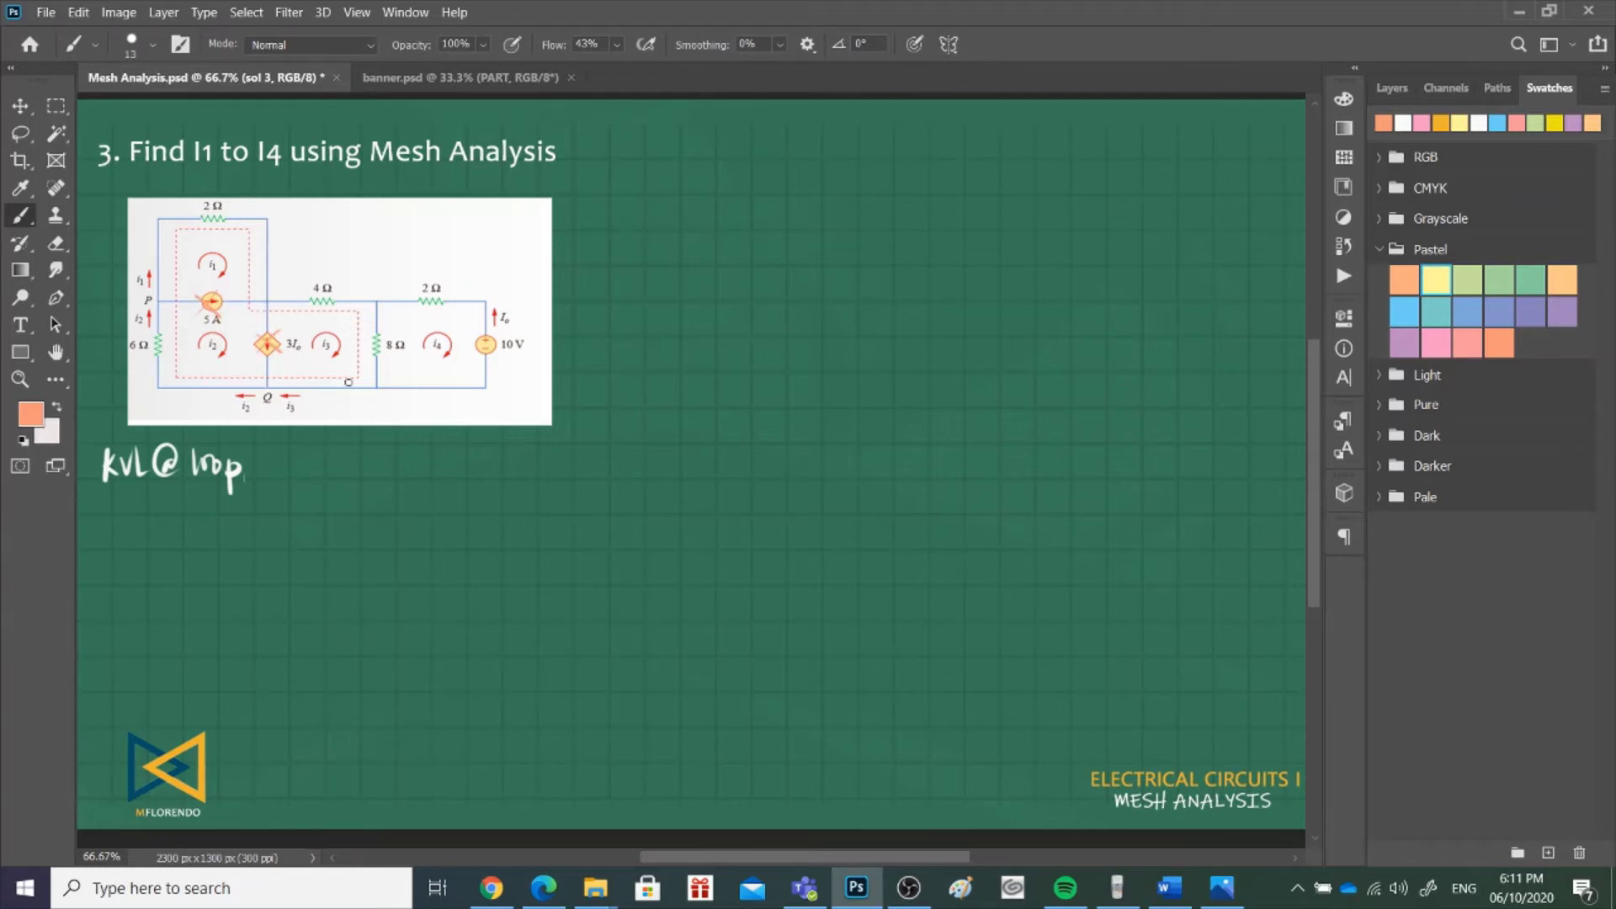
mouse_move(228, 465)
left_mouse_down()
mouse_move(364, 455)
mouse_move(227, 479)
mouse_move(216, 454)
mouse_move(200, 474)
left_mouse_up()
key("ctrl+z")
- Write 'supermesh:' after KVL@ in white
left_click(1403, 123)
mouse_move(201, 462)
left_mouse_down()
mouse_move(193, 481)
mouse_move(340, 461)
left_mouse_up()
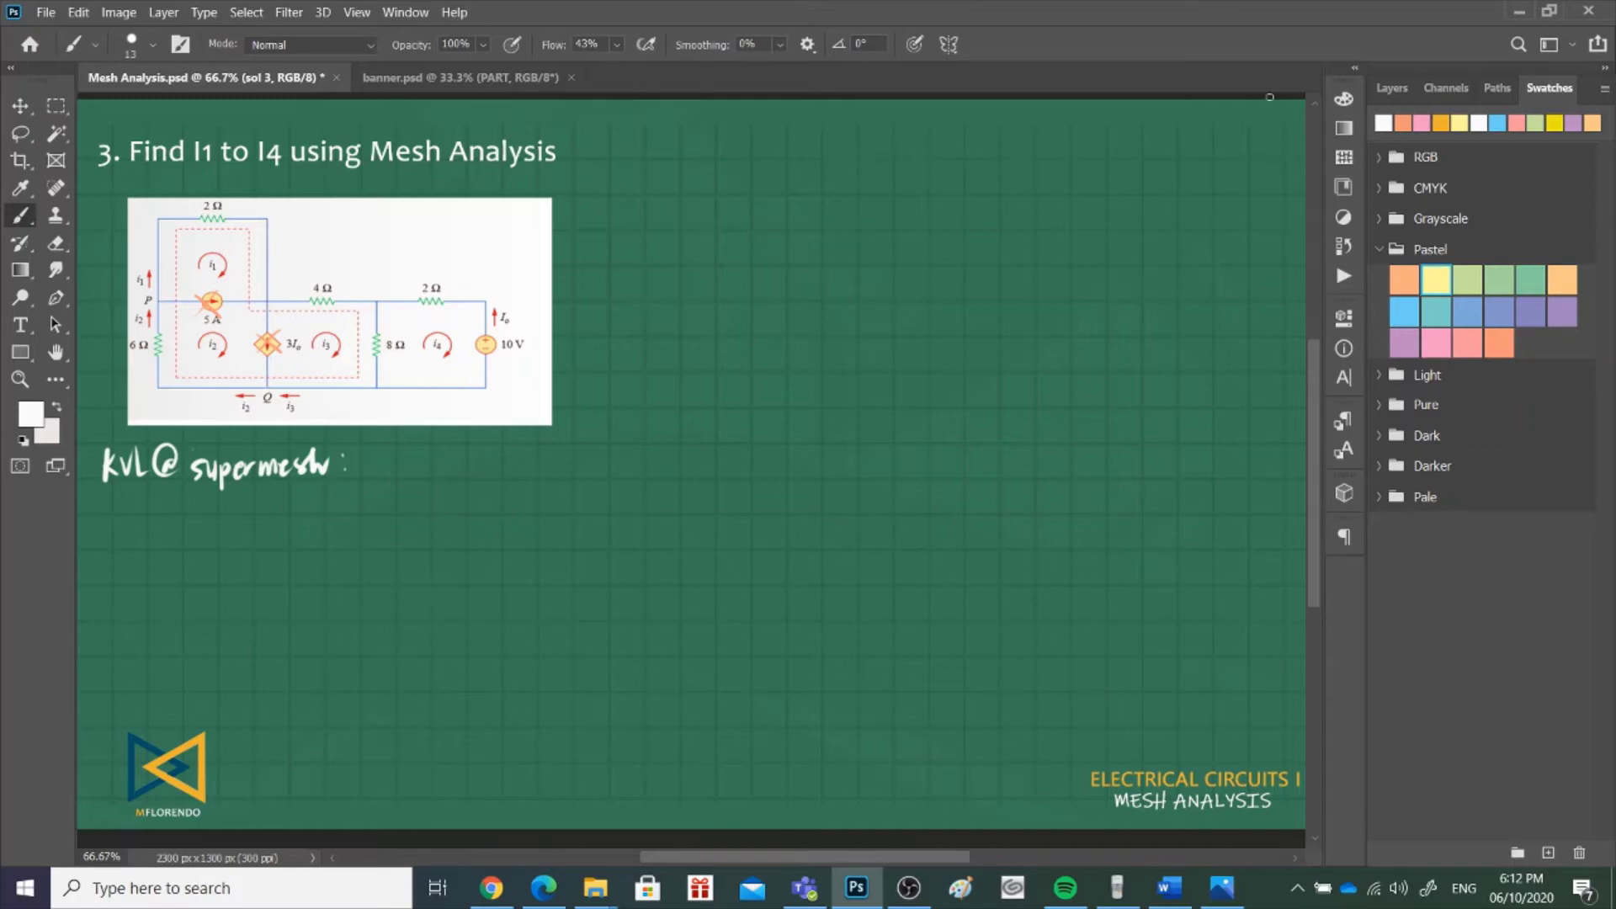
left_click(1479, 121)
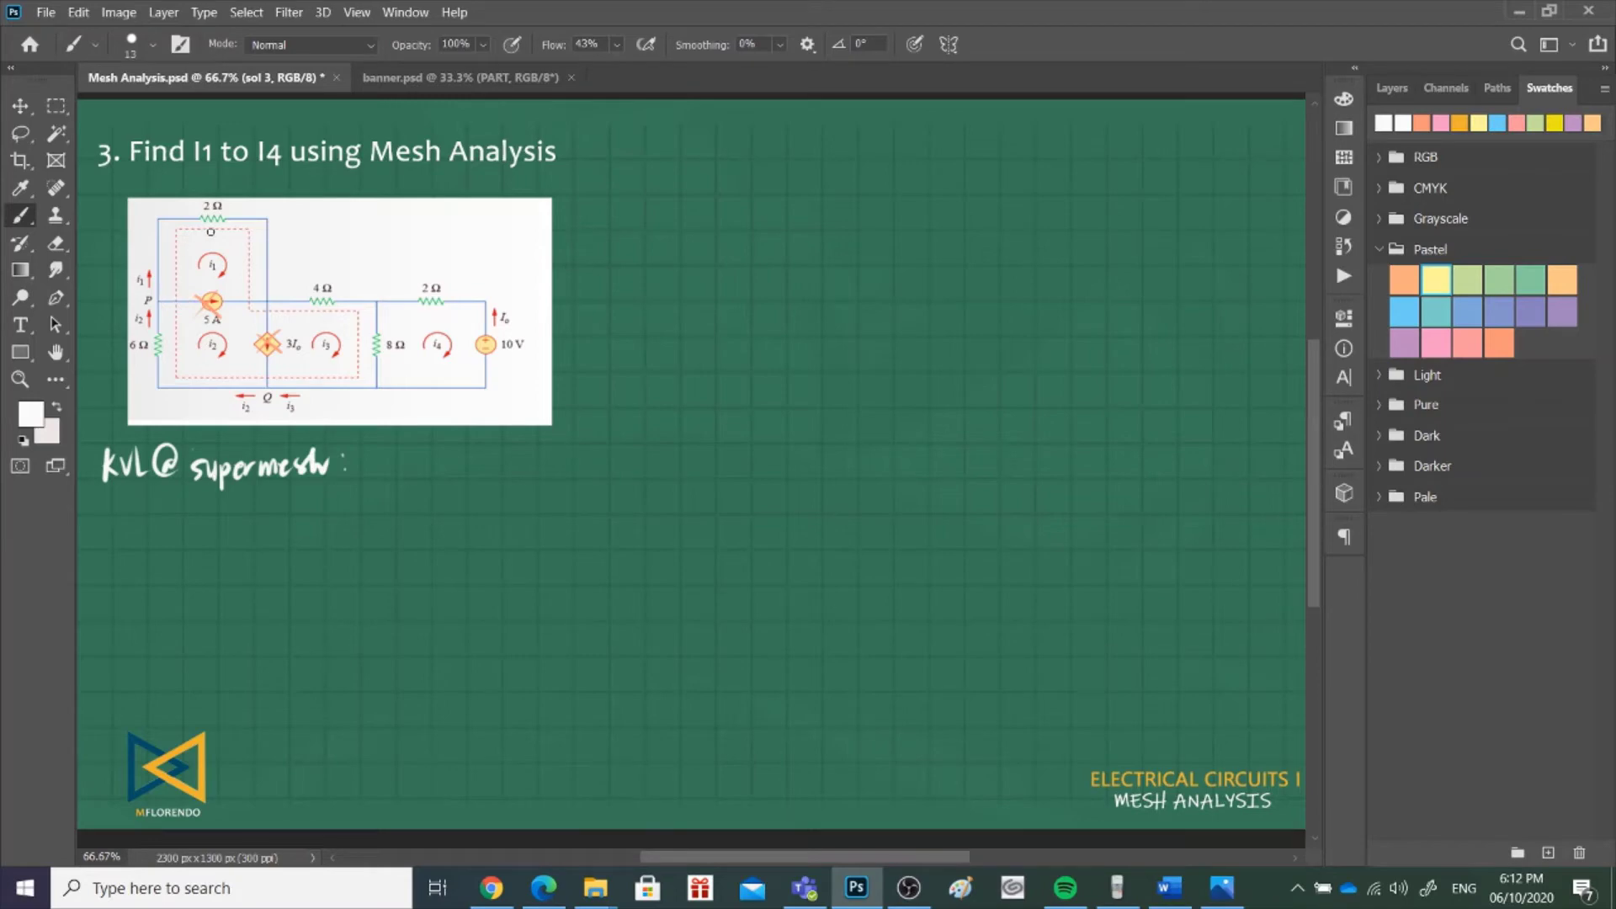
- Write the first part of the supermesh equation: 2i1+4i2+8(i3−i4)
mouse_move(133, 516)
left_mouse_down()
mouse_move(131, 537)
mouse_move(164, 548)
left_mouse_up()
left_click_drag(172, 519, 187, 518)
left_click_drag(198, 515, 206, 537)
mouse_move(220, 518)
left_mouse_down()
mouse_move(248, 541)
mouse_move(275, 531)
left_mouse_up()
mouse_move(294, 518)
left_mouse_down()
mouse_move(287, 539)
mouse_move(293, 519)
left_mouse_up()
left_click_drag(314, 512, 315, 559)
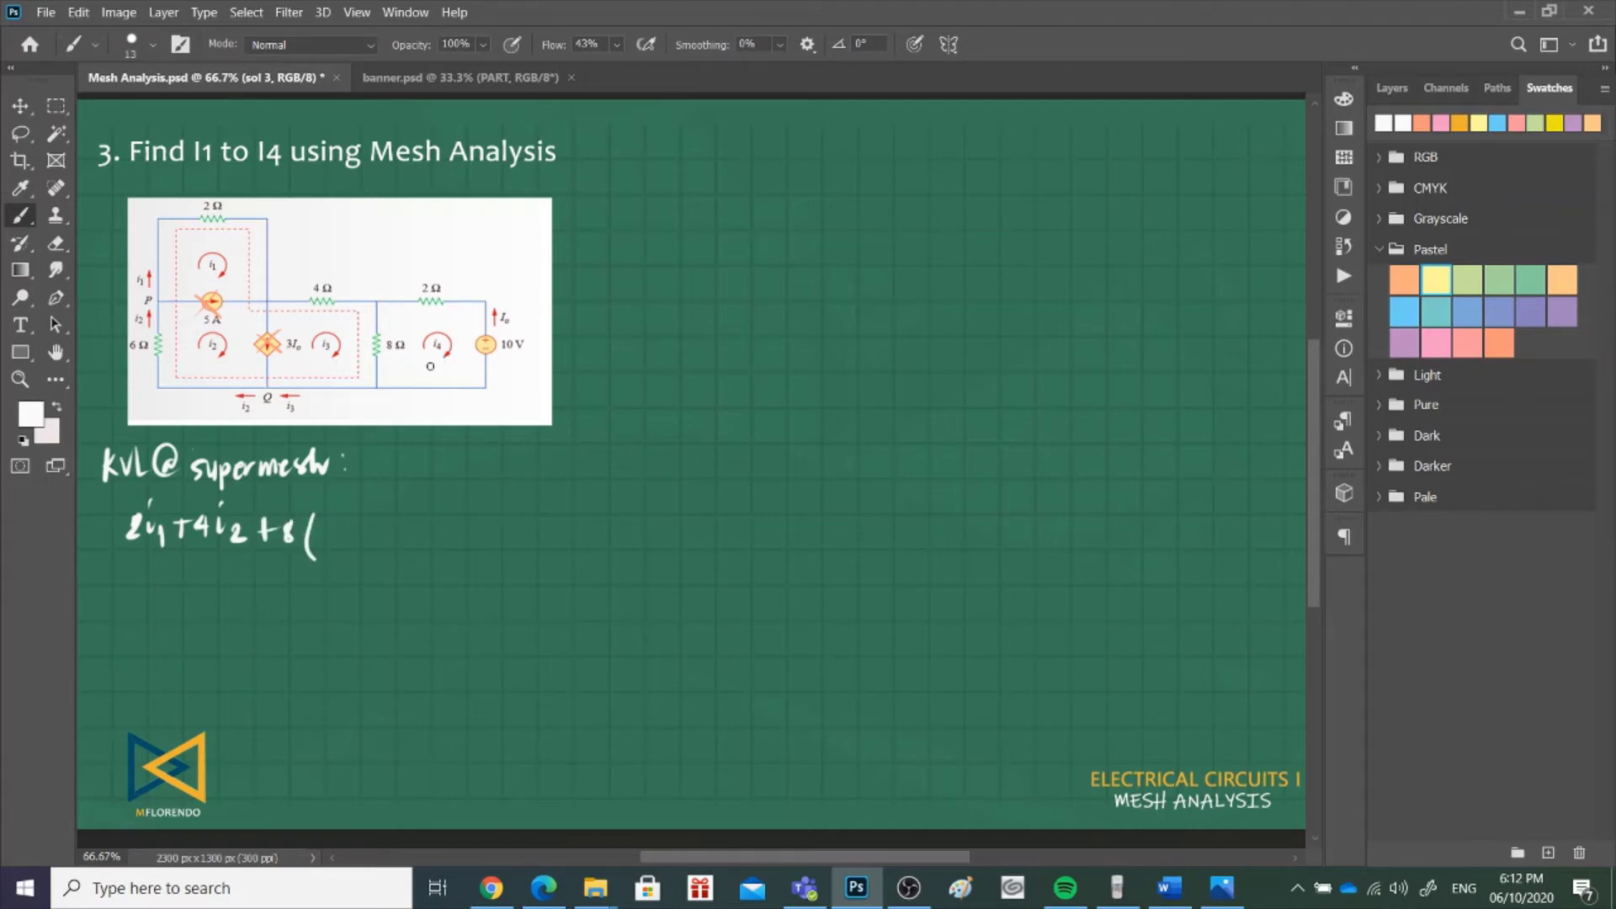
left_click_drag(325, 521, 332, 546)
left_click_drag(366, 529, 390, 552)
- Finish with +6i2=0, begin the expanded line, and erase the wrong subscript after 4i
mouse_move(404, 532)
left_mouse_down()
mouse_move(458, 544)
mouse_move(461, 517)
mouse_move(469, 552)
mouse_move(502, 532)
left_mouse_up()
left_click_drag(486, 543, 503, 541)
mouse_move(519, 528)
left_mouse_down()
mouse_move(509, 544)
mouse_move(519, 529)
left_mouse_up()
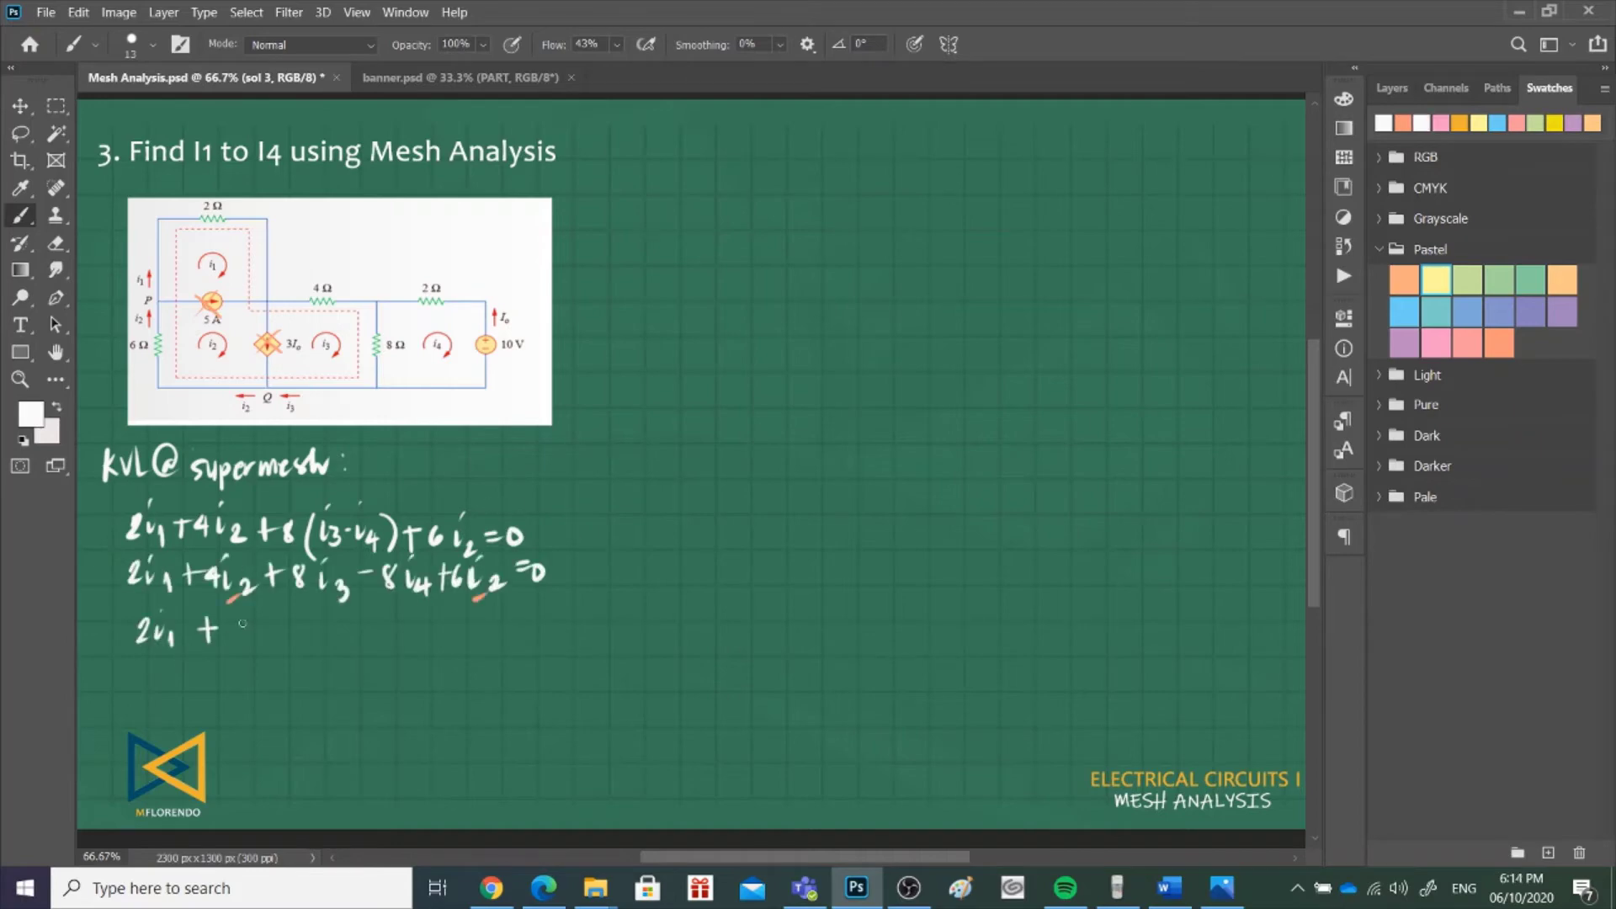
left_click_drag(235, 624, 281, 638)
key("e")
left_click_drag(240, 526, 245, 591)
key("e")
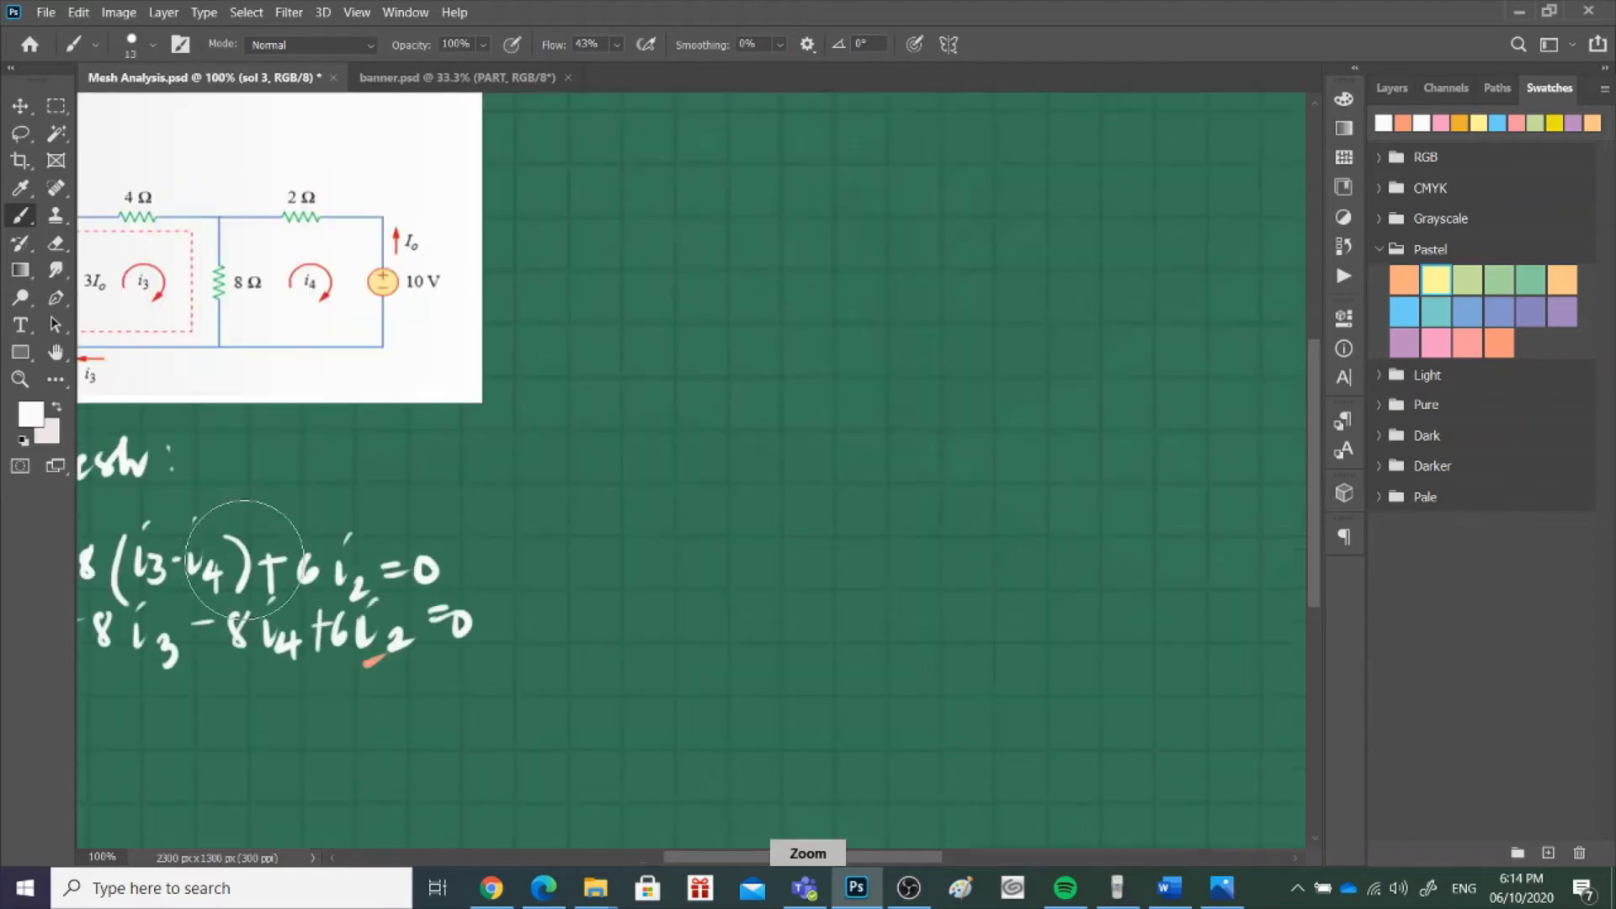
- At 100% zoom, correct the subscript to 3, erase 10i2, and underline the i3 terms in orange
key("ctrl+plus")
left_click_drag(686, 857, 610, 859)
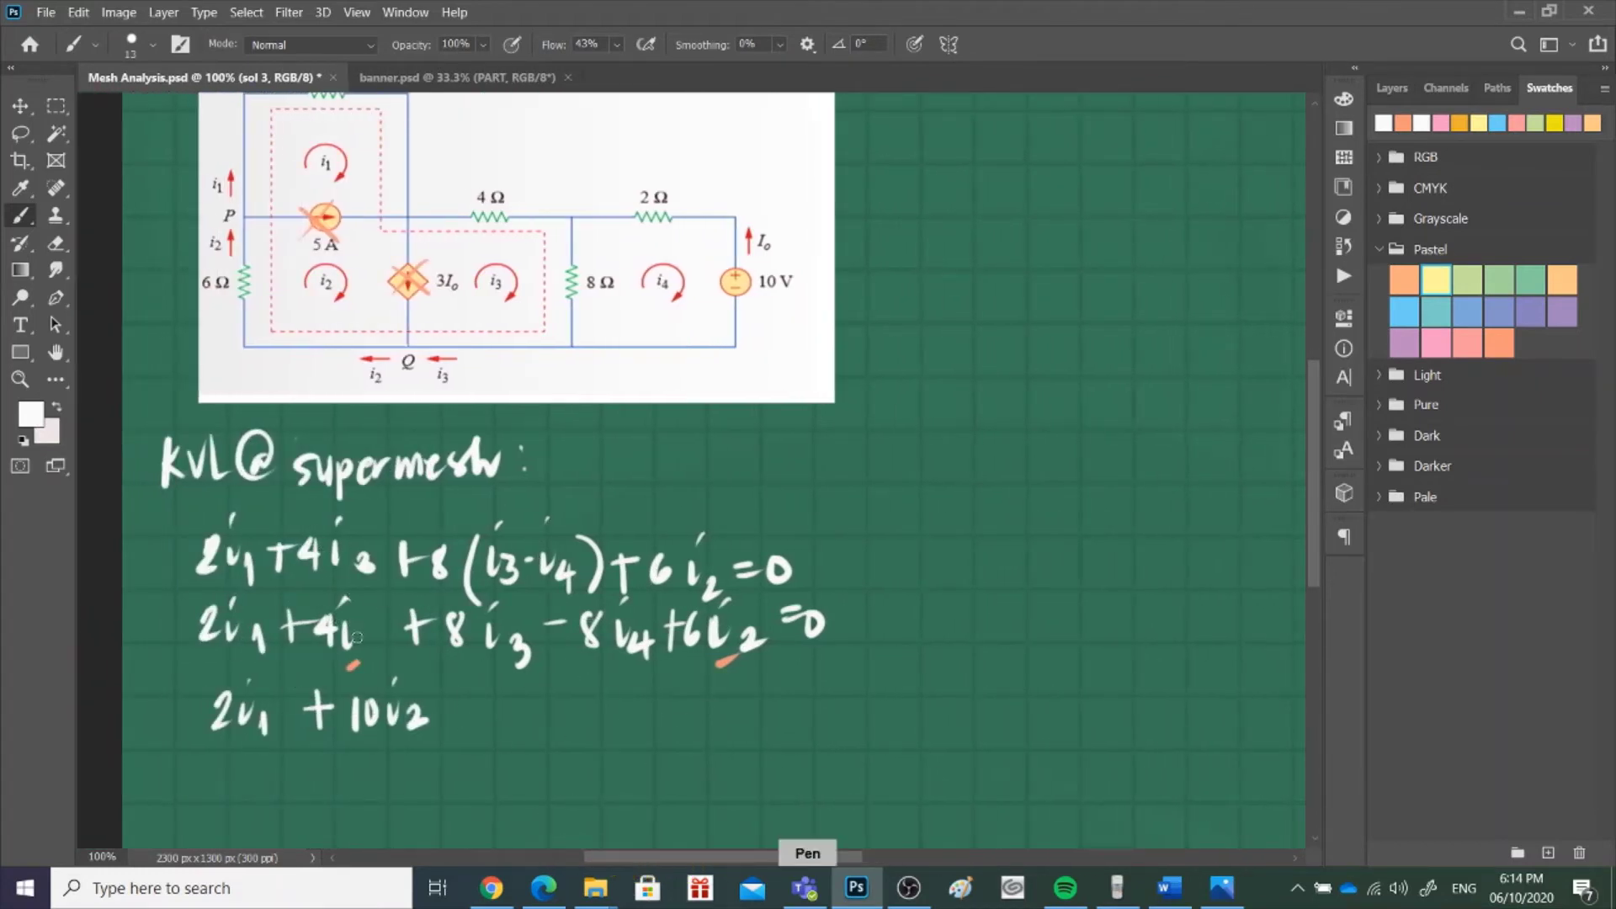
left_click_drag(355, 633, 361, 655)
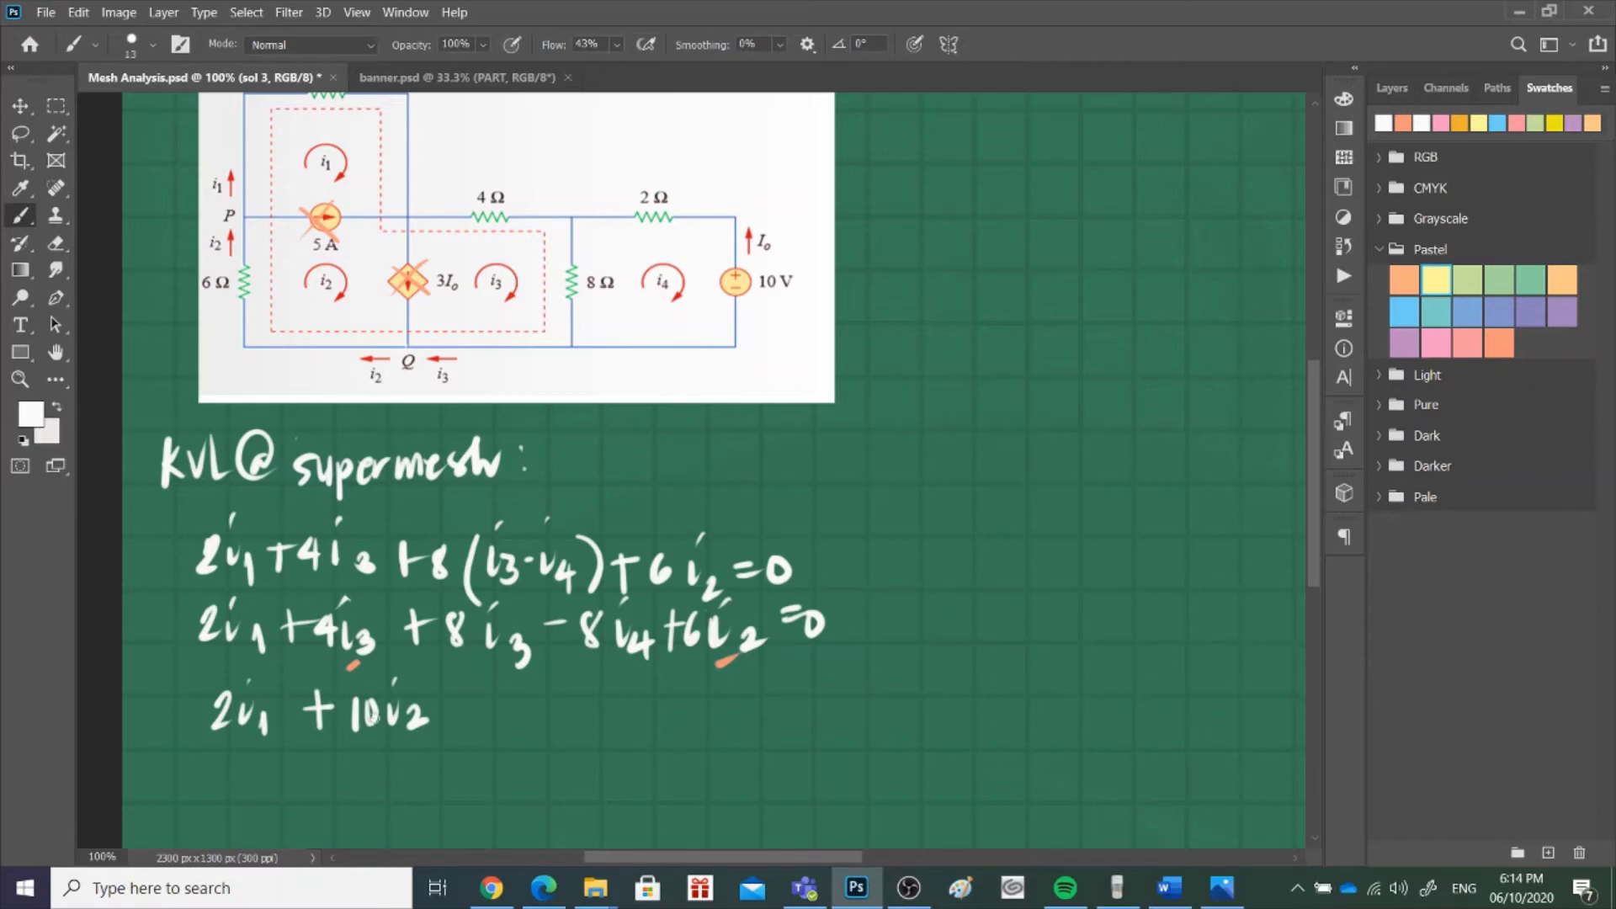
key("e")
left_click_drag(421, 716, 404, 686)
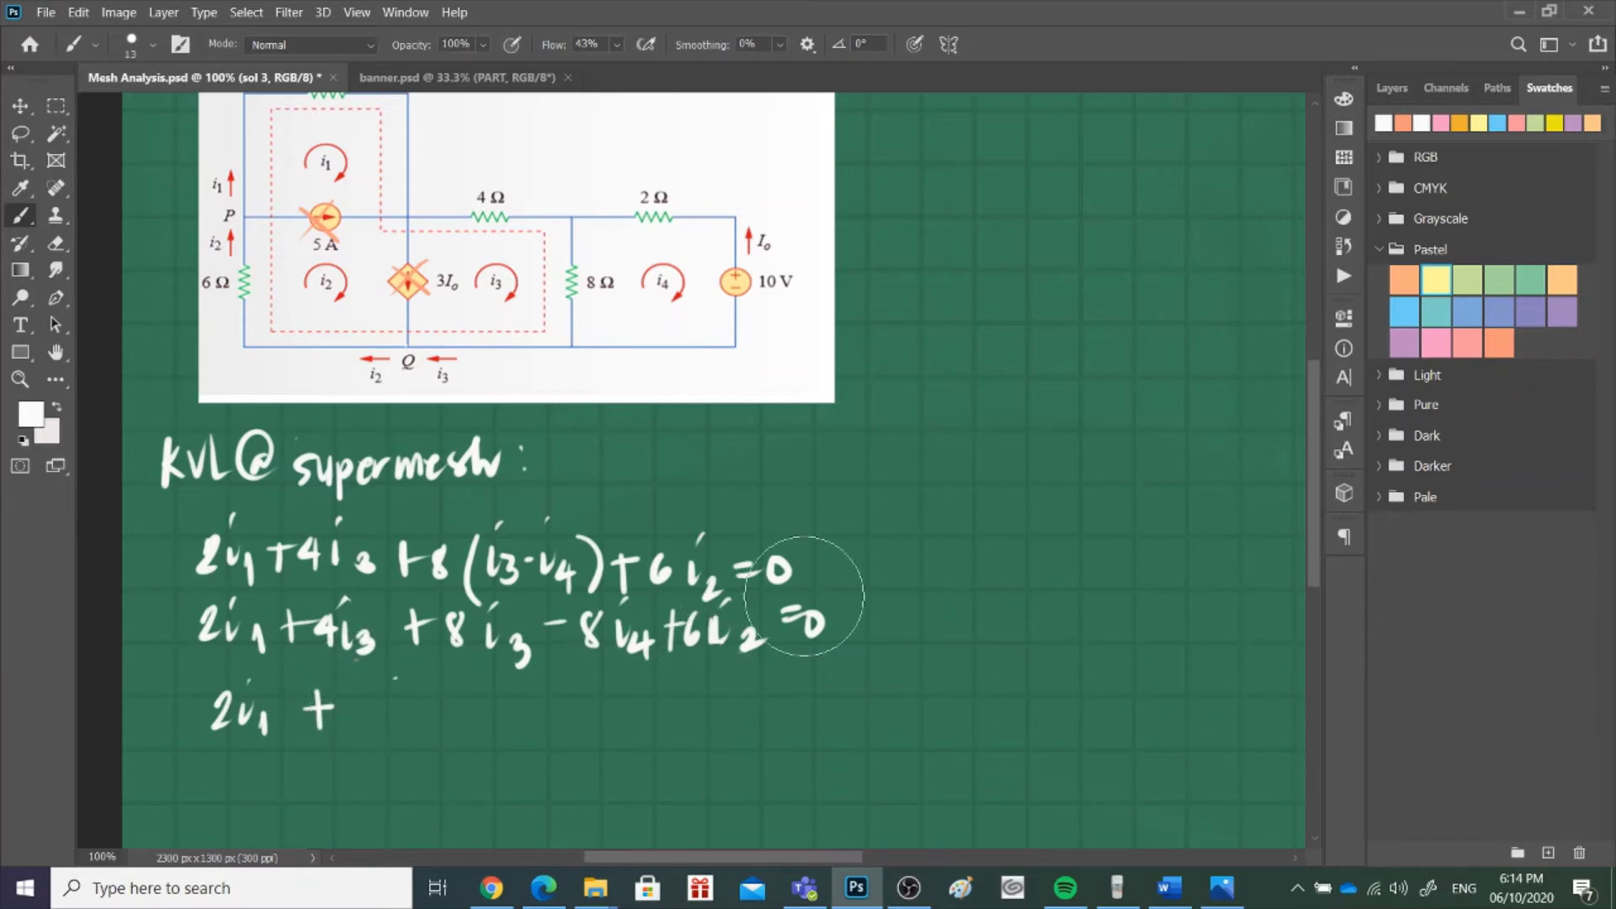
left_click(1403, 123)
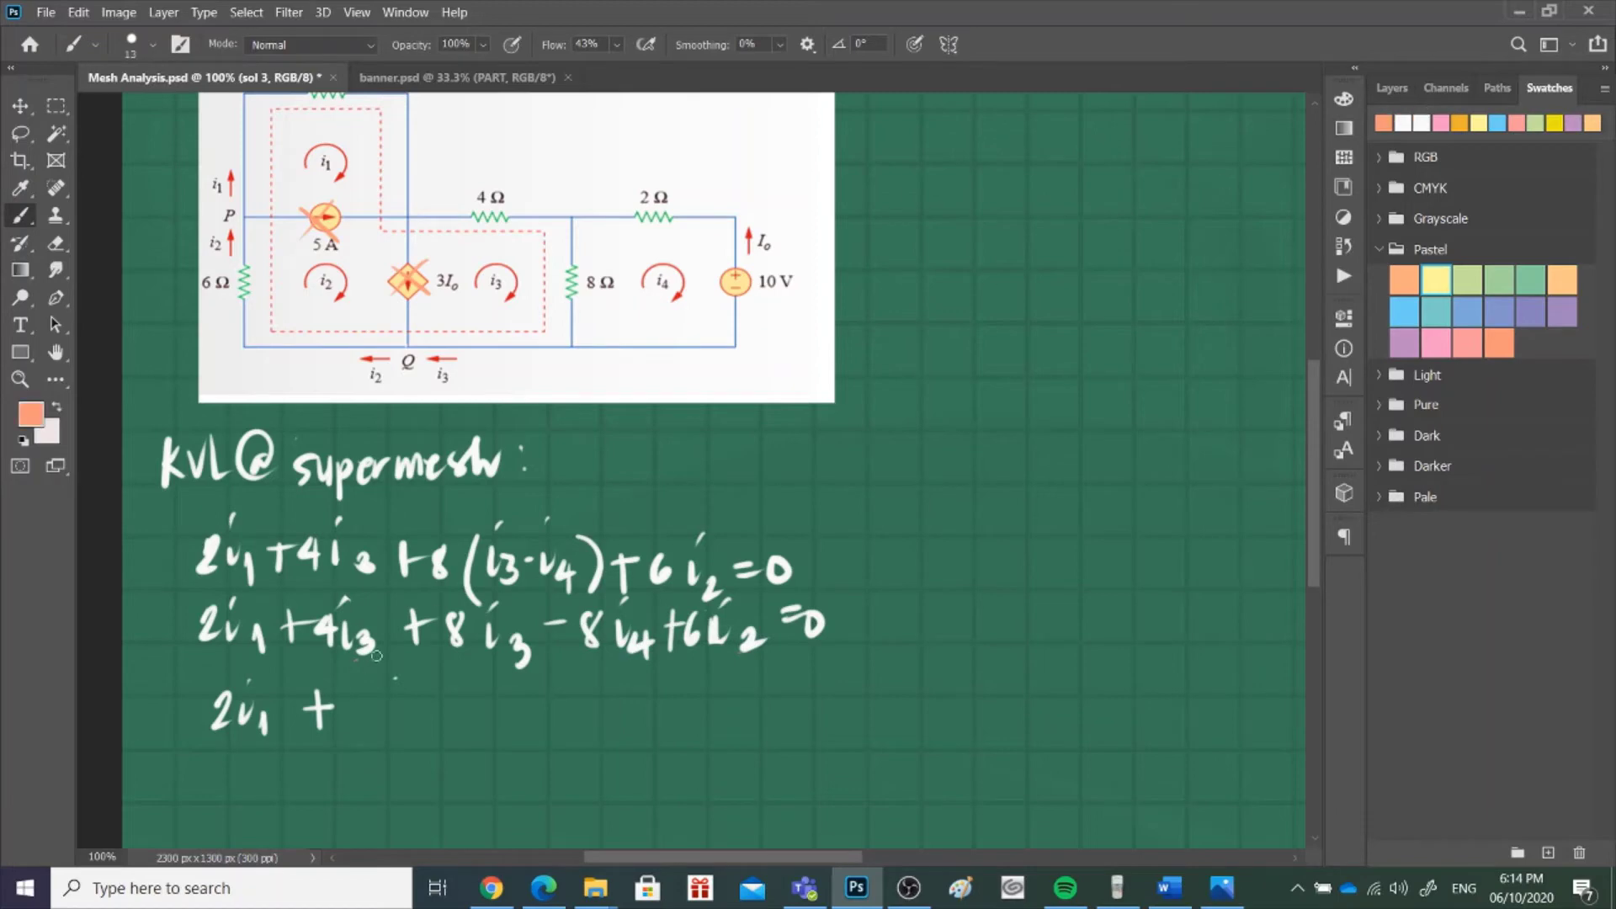
left_click_drag(357, 670, 497, 651)
left_click(1403, 123)
- Write the simplified line 2i1+6i2+12i3−8i4=0 in white
mouse_move(358, 706)
left_mouse_down()
mouse_move(347, 728)
mouse_move(378, 731)
left_mouse_up()
left_click_drag(375, 682, 403, 730)
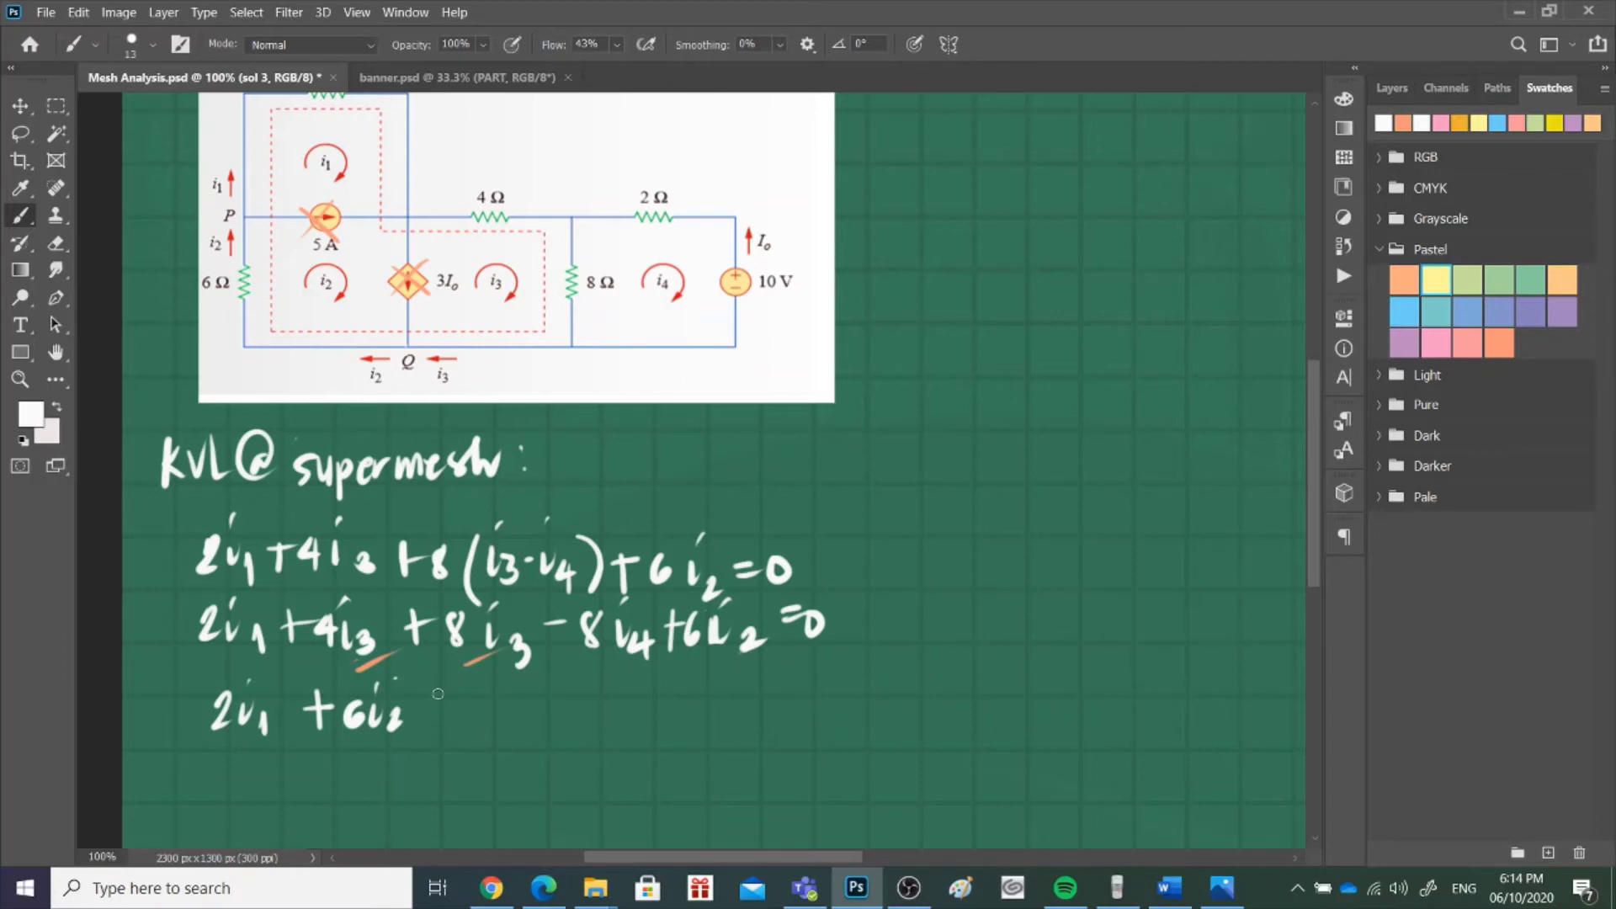
mouse_move(438, 697)
left_mouse_down()
mouse_move(439, 730)
mouse_move(457, 711)
mouse_move(466, 726)
left_mouse_up()
mouse_move(472, 700)
left_mouse_down()
mouse_move(526, 691)
mouse_move(504, 721)
left_mouse_up()
left_click(506, 680)
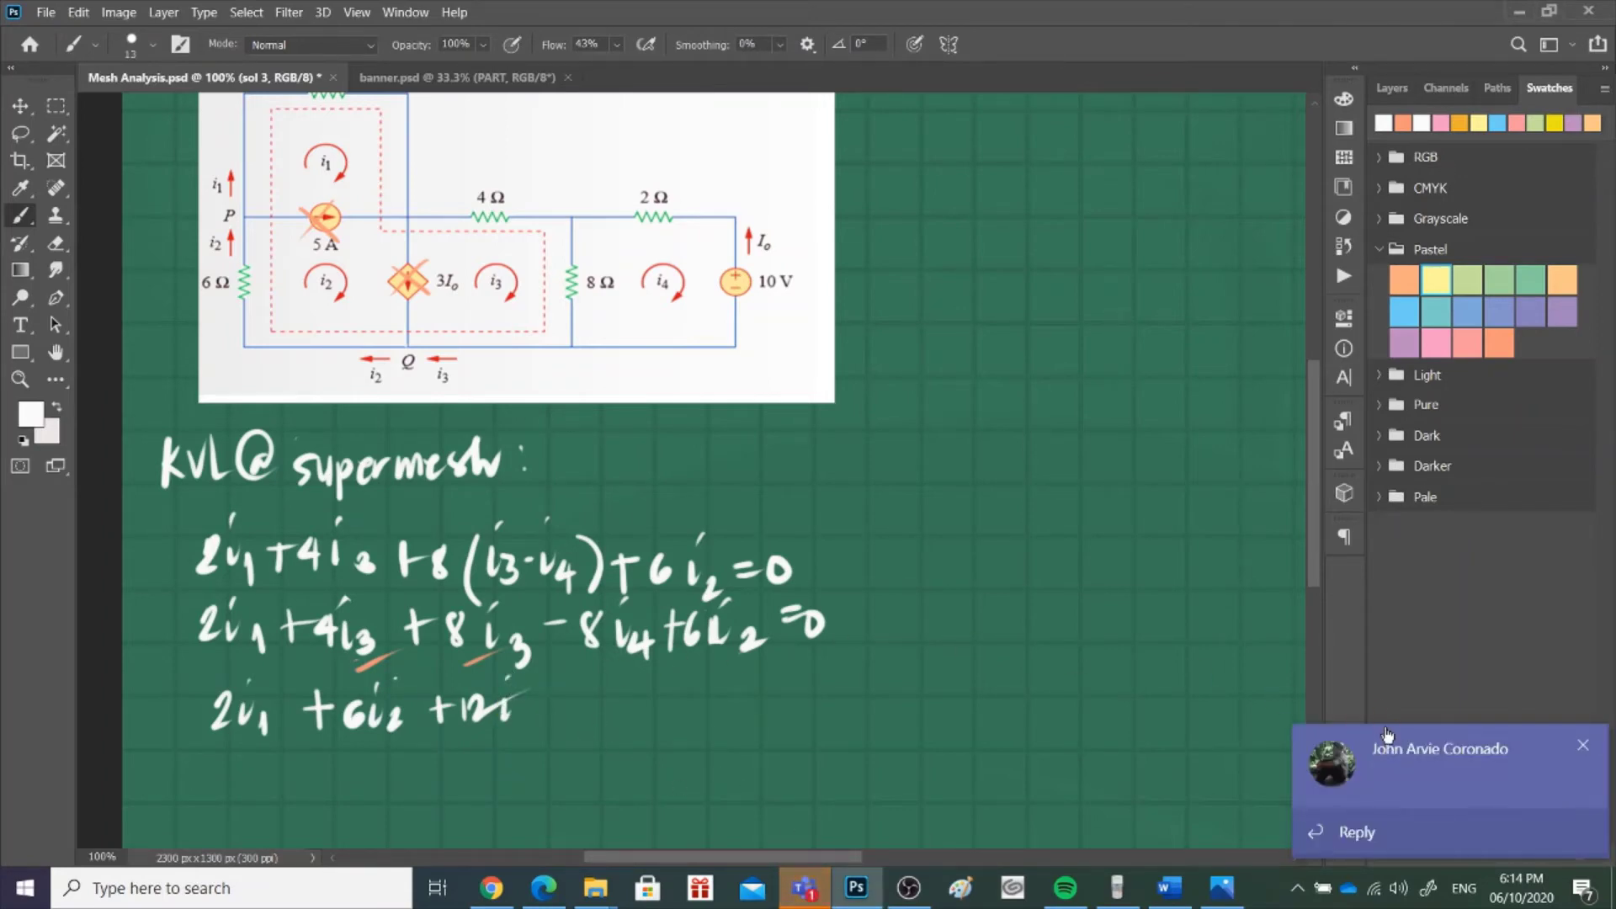
left_click_drag(515, 709, 516, 731)
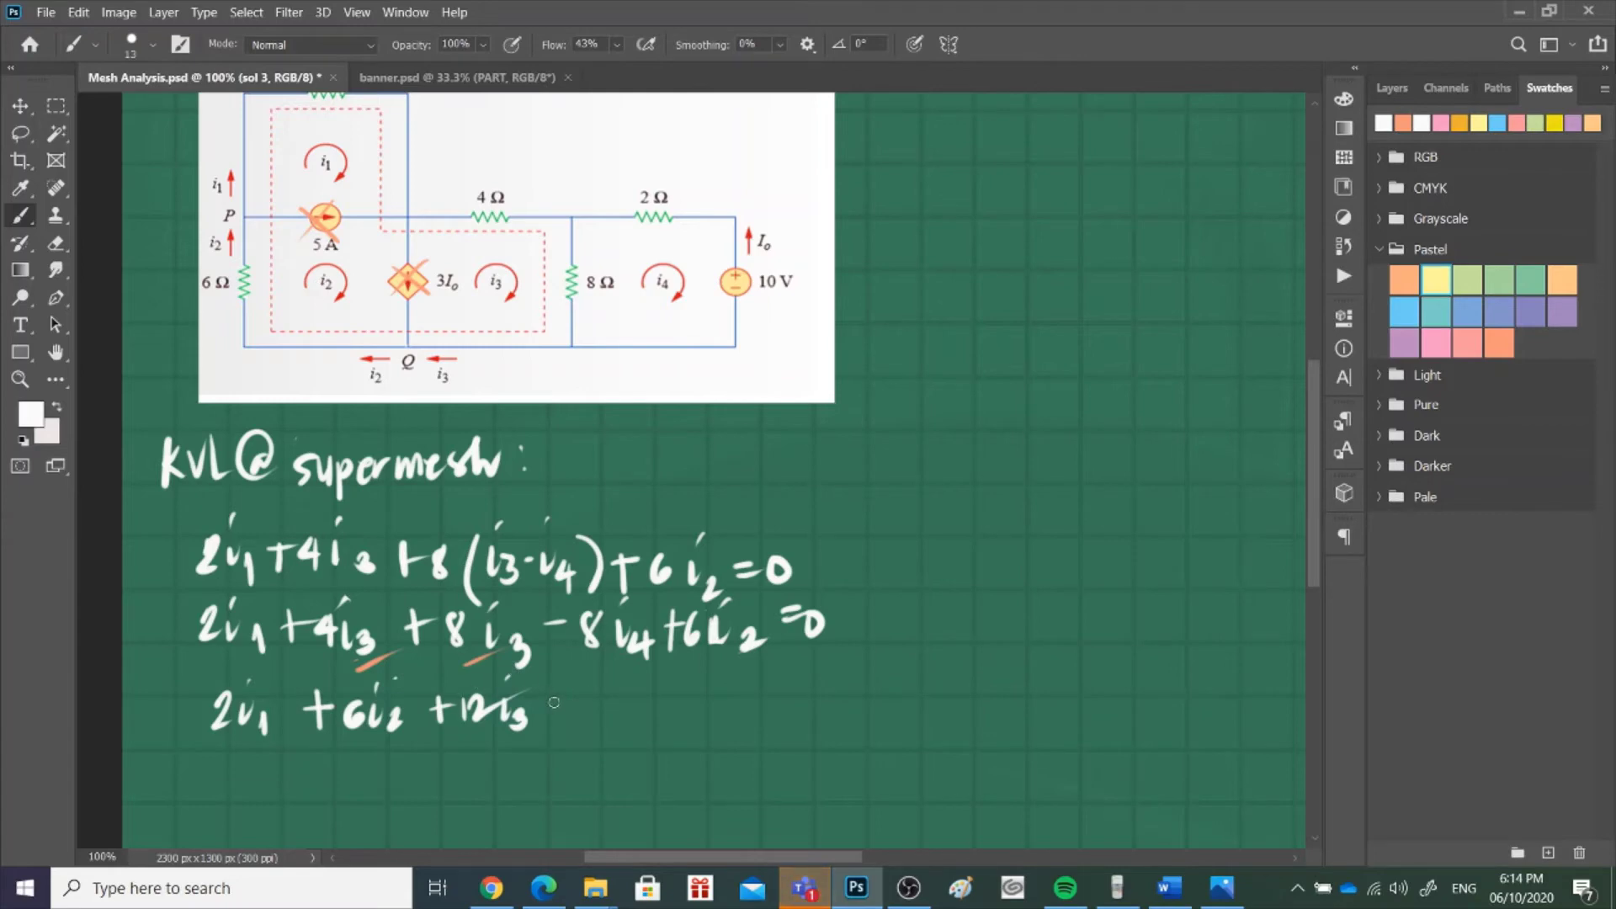
mouse_move(547, 711)
left_mouse_down()
mouse_move(613, 688)
mouse_move(646, 723)
left_mouse_up()
left_click(612, 681)
mouse_move(641, 709)
left_mouse_down()
mouse_move(637, 738)
mouse_move(685, 702)
left_mouse_up()
left_click_drag(663, 718, 706, 700)
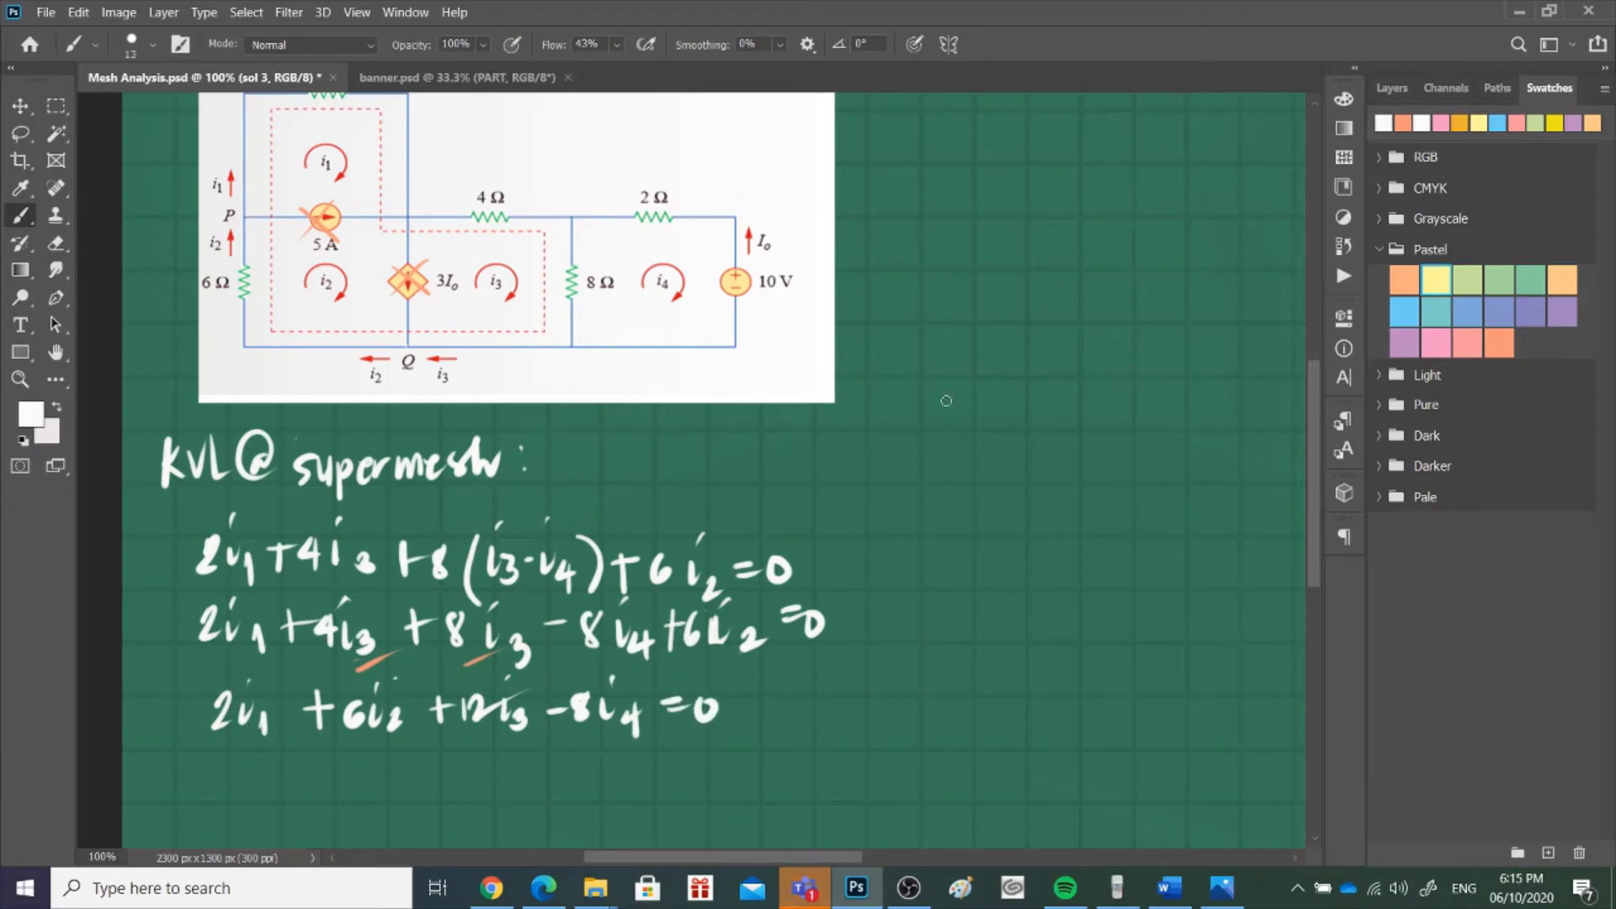
- Bracket the equation in orange marked ½, start the halved line 'i1 + 3', then switch to Teams
left_click(1402, 123)
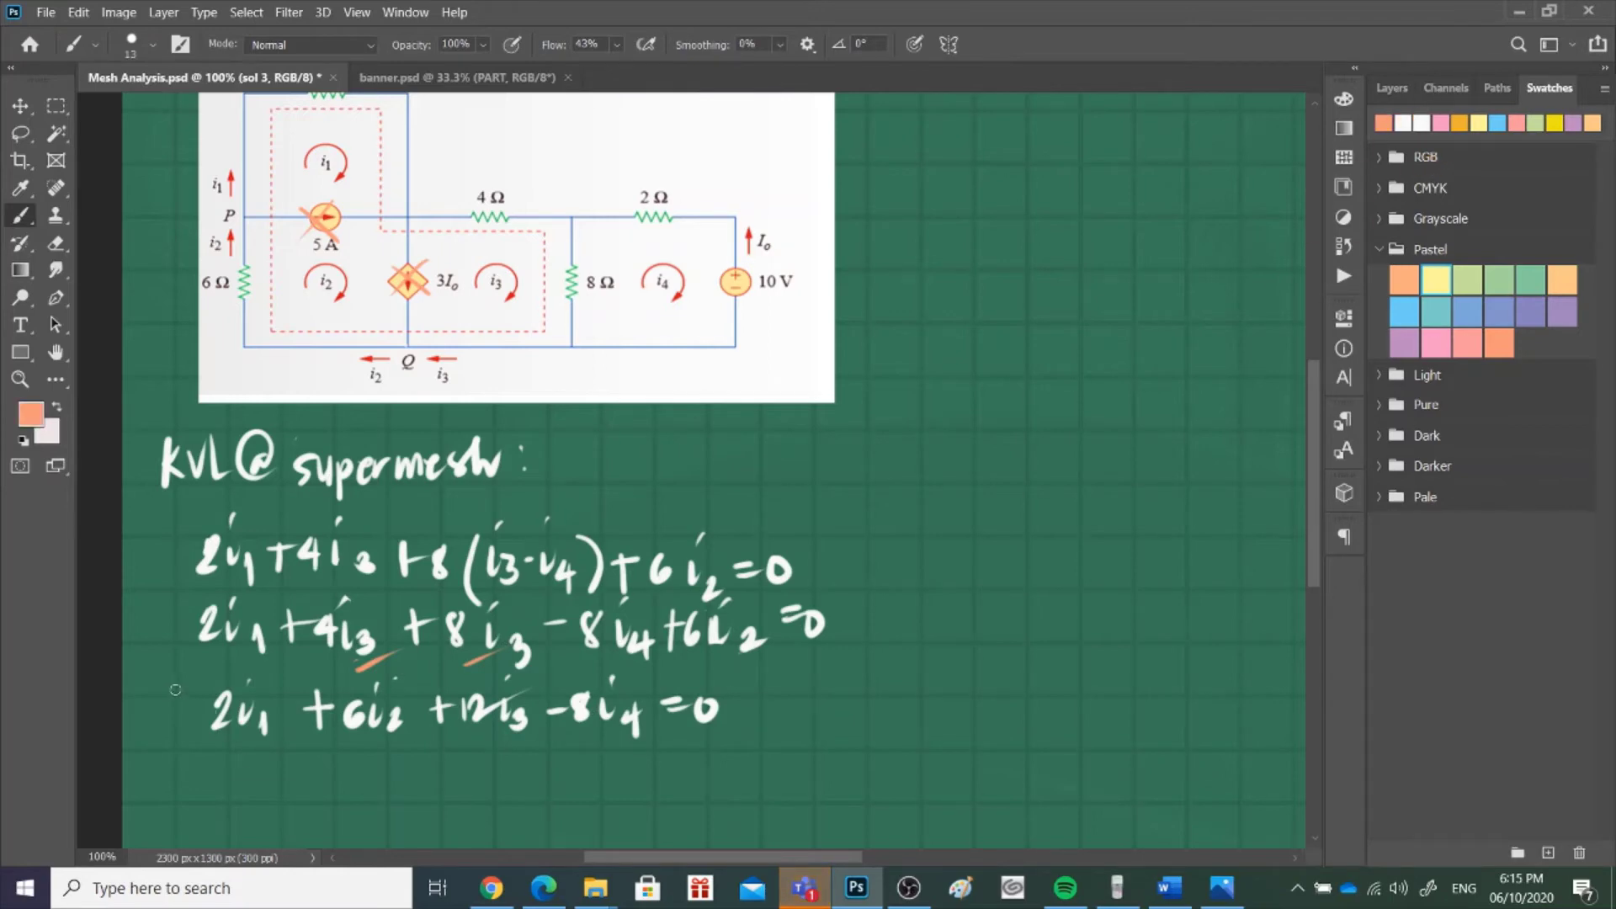
mouse_move(177, 687)
left_mouse_down()
mouse_move(182, 735)
mouse_move(199, 676)
left_mouse_up()
mouse_move(721, 667)
left_mouse_down()
mouse_move(738, 728)
mouse_move(760, 702)
left_mouse_up()
mouse_move(776, 684)
left_mouse_down()
mouse_move(762, 717)
mouse_move(783, 722)
left_mouse_up()
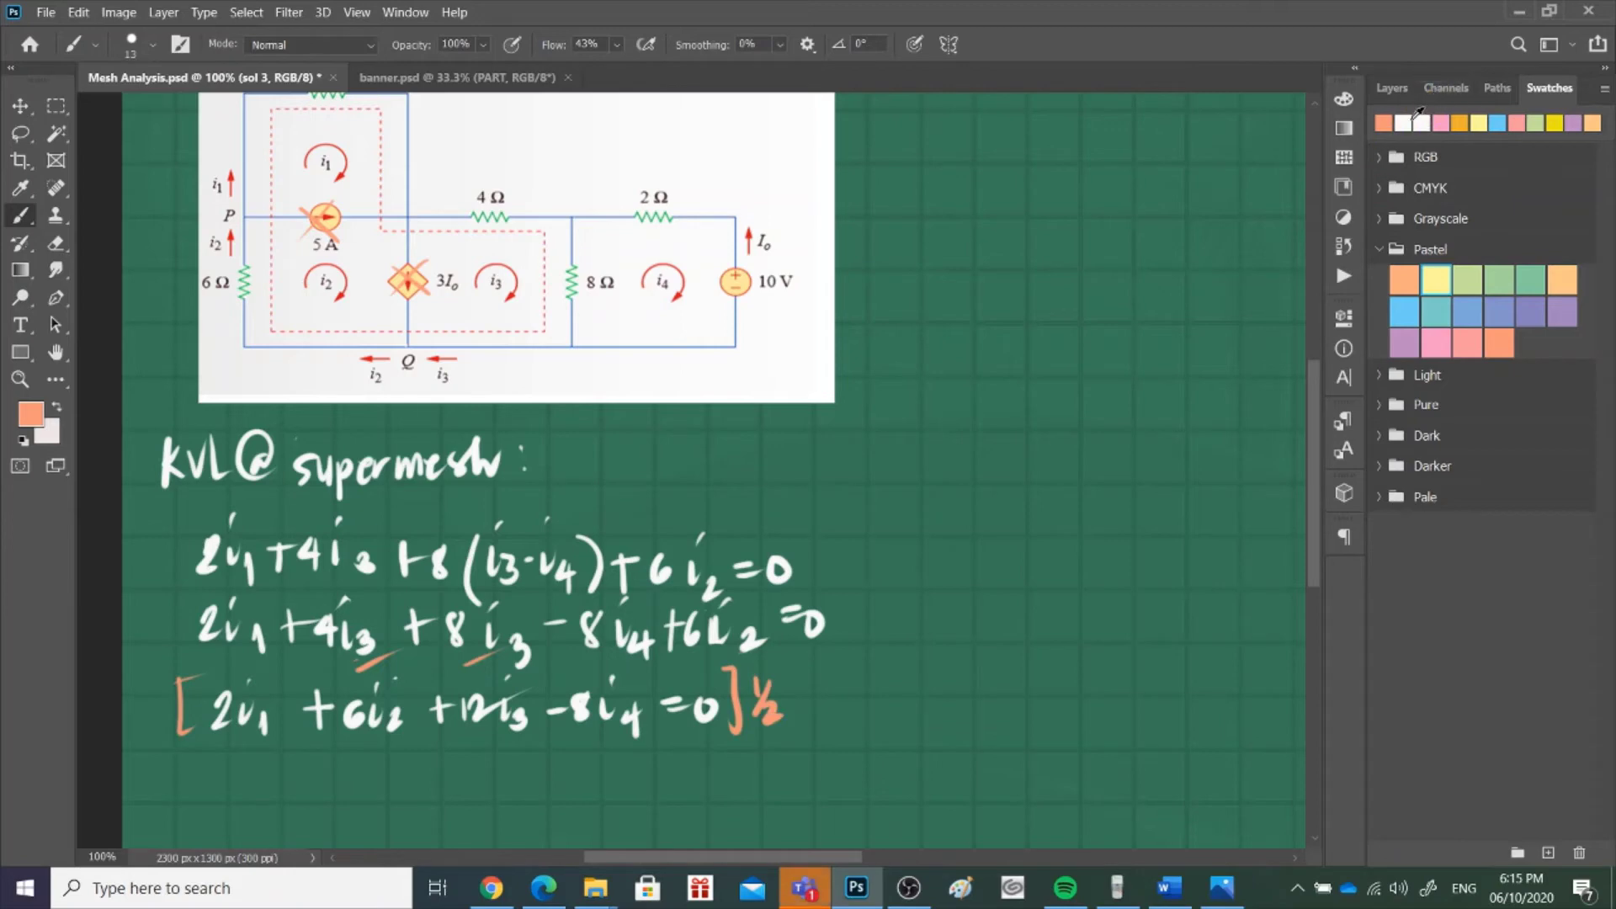
left_click(1421, 123)
mouse_move(251, 756)
left_mouse_down()
mouse_move(253, 779)
mouse_move(327, 785)
left_mouse_up()
left_click(251, 746)
left_click_drag(322, 768, 357, 777)
left_click(333, 771)
left_click(806, 886)
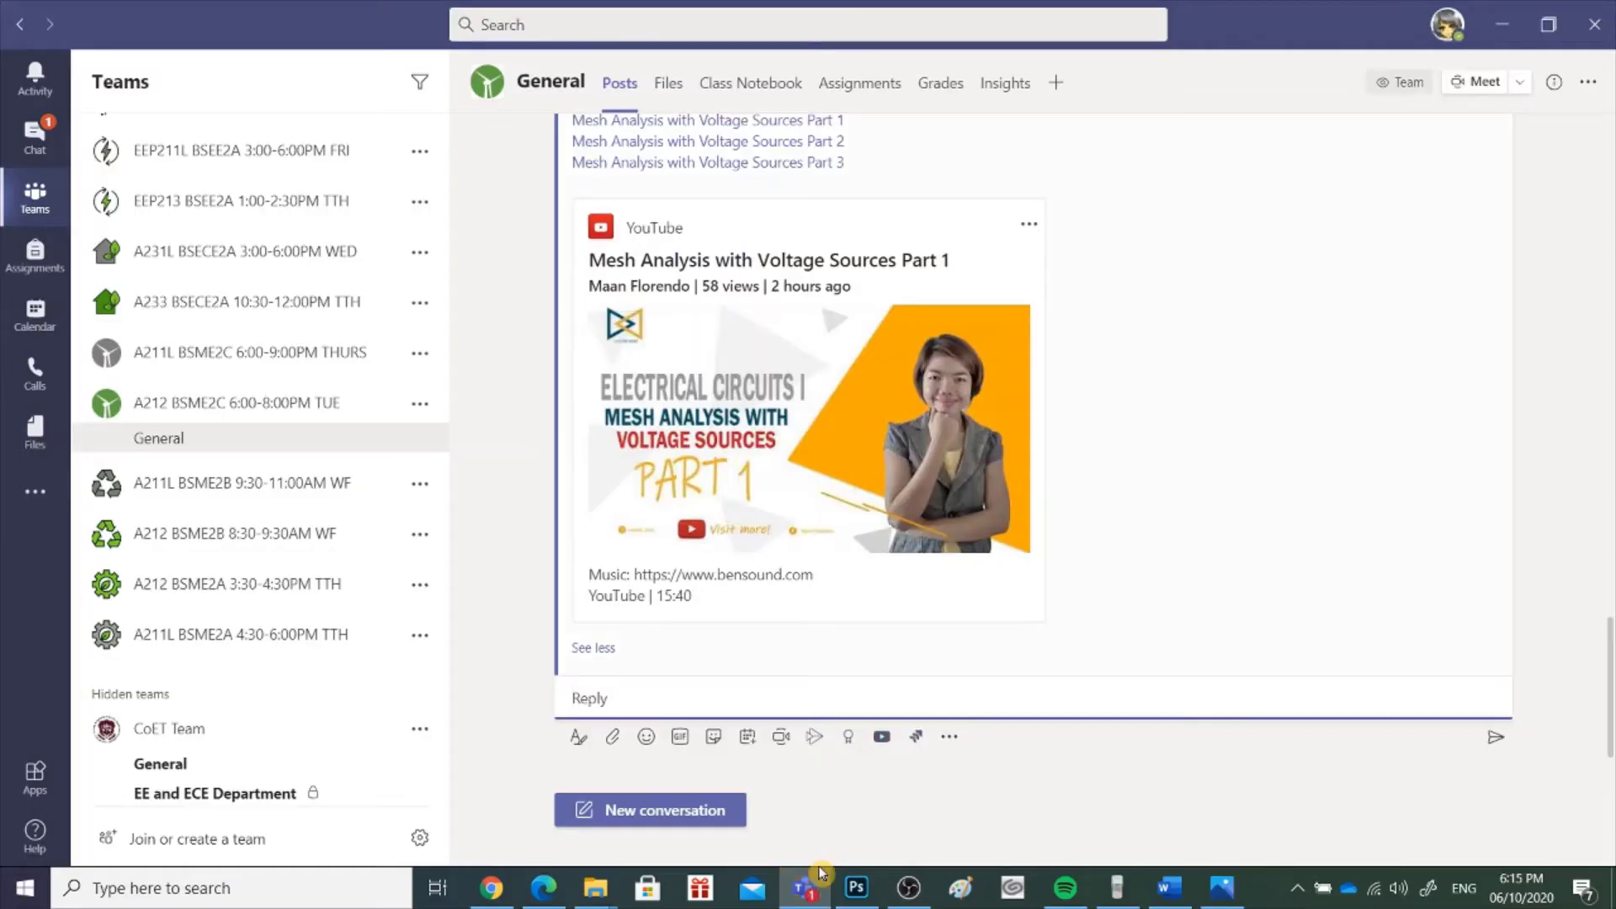
- Back in Photoshop, fix the last line to continue '+ 6i3 − 4i4 = 0'
left_click(821, 875)
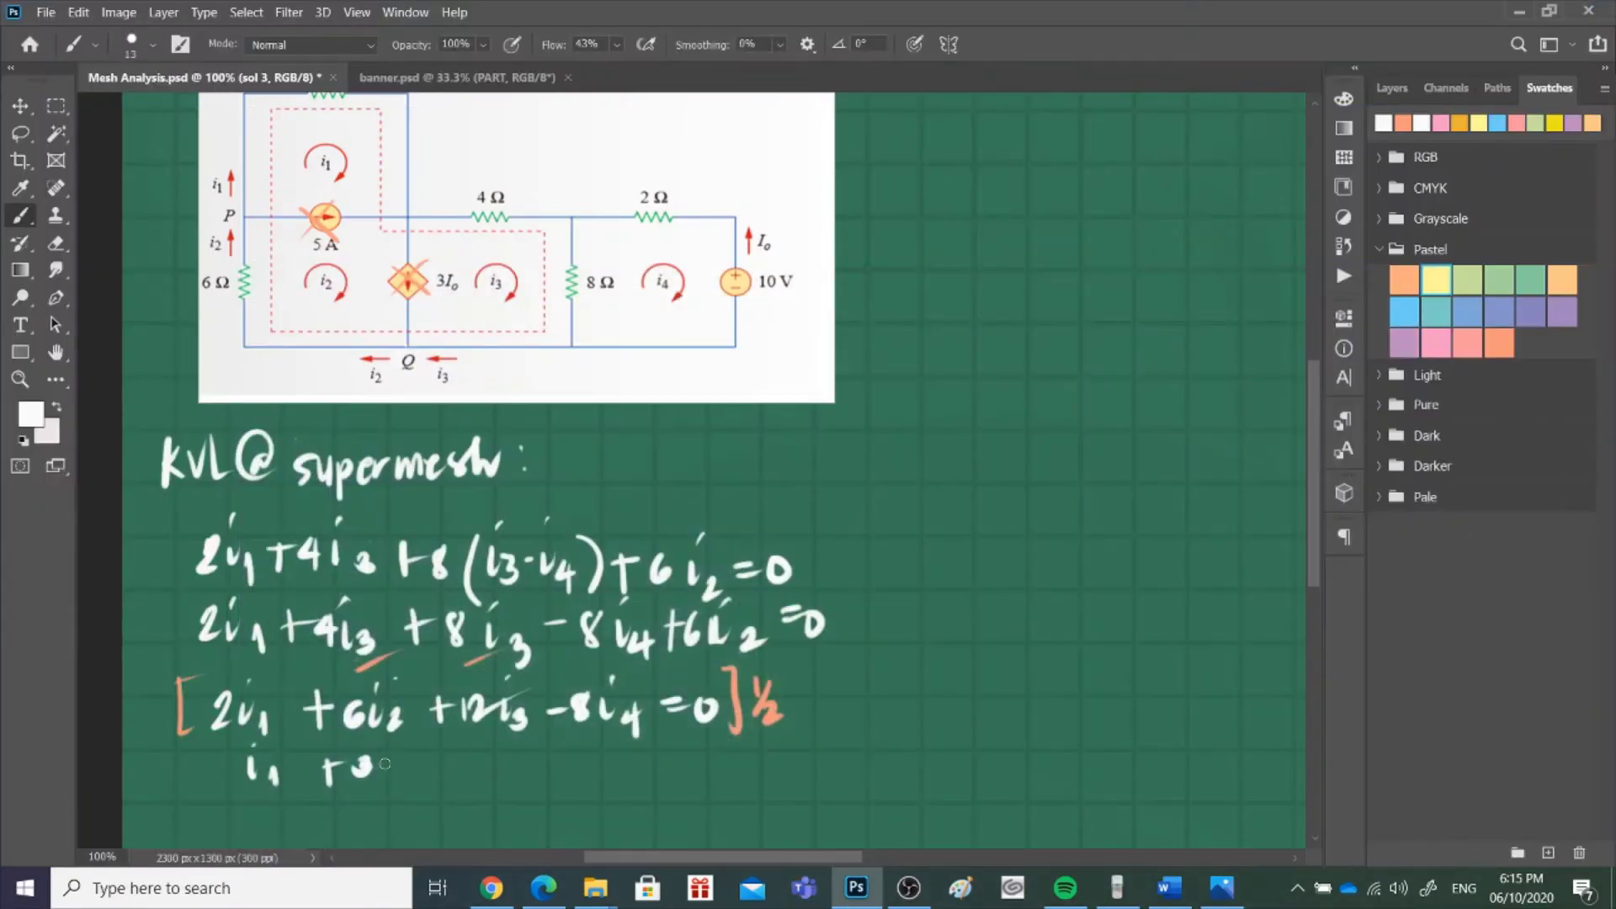
mouse_move(374, 765)
left_mouse_down()
mouse_move(361, 766)
mouse_move(373, 781)
mouse_move(447, 783)
mouse_move(468, 758)
mouse_move(483, 770)
left_mouse_up()
left_click(510, 740)
mouse_move(503, 758)
left_mouse_down()
mouse_move(506, 784)
mouse_move(541, 783)
mouse_move(533, 798)
left_mouse_up()
mouse_move(556, 776)
left_mouse_down()
mouse_move(603, 767)
mouse_move(643, 791)
left_mouse_up()
left_click(634, 760)
mouse_move(663, 777)
left_mouse_down()
mouse_move(677, 807)
mouse_move(715, 781)
left_mouse_up()
left_click_drag(737, 765, 734, 766)
- Erase and rewrite the coefficient before i2 as 3, then zoom out to 66.67%
key("e")
left_click_drag(384, 761, 329, 788)
key("b")
left_click_drag(317, 773, 384, 785)
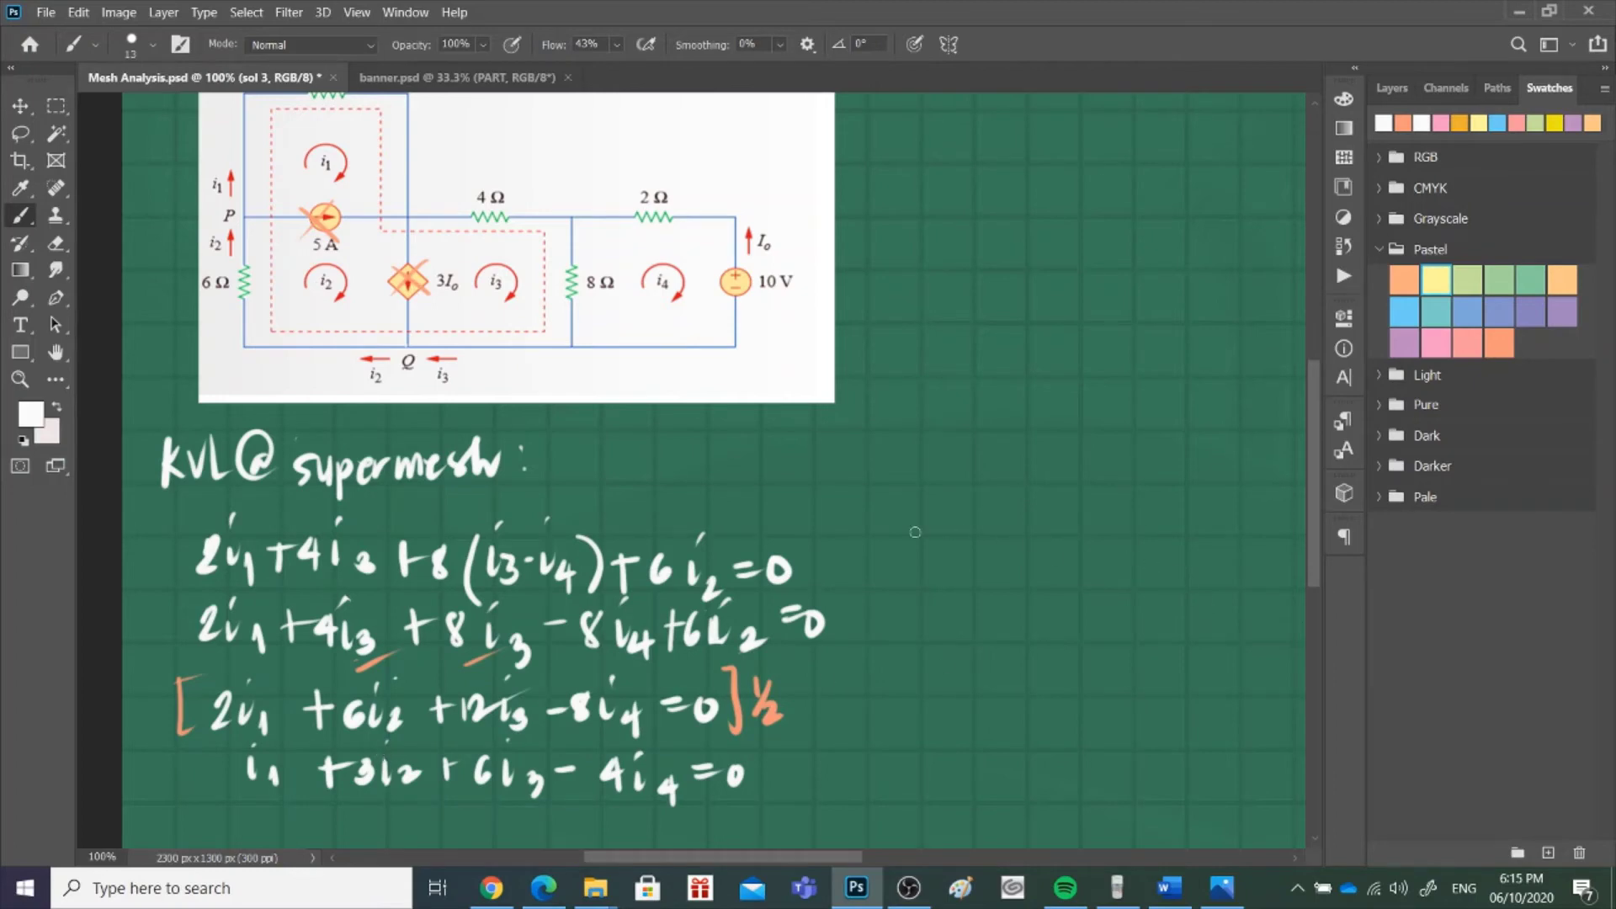
key("ctrl+minus")
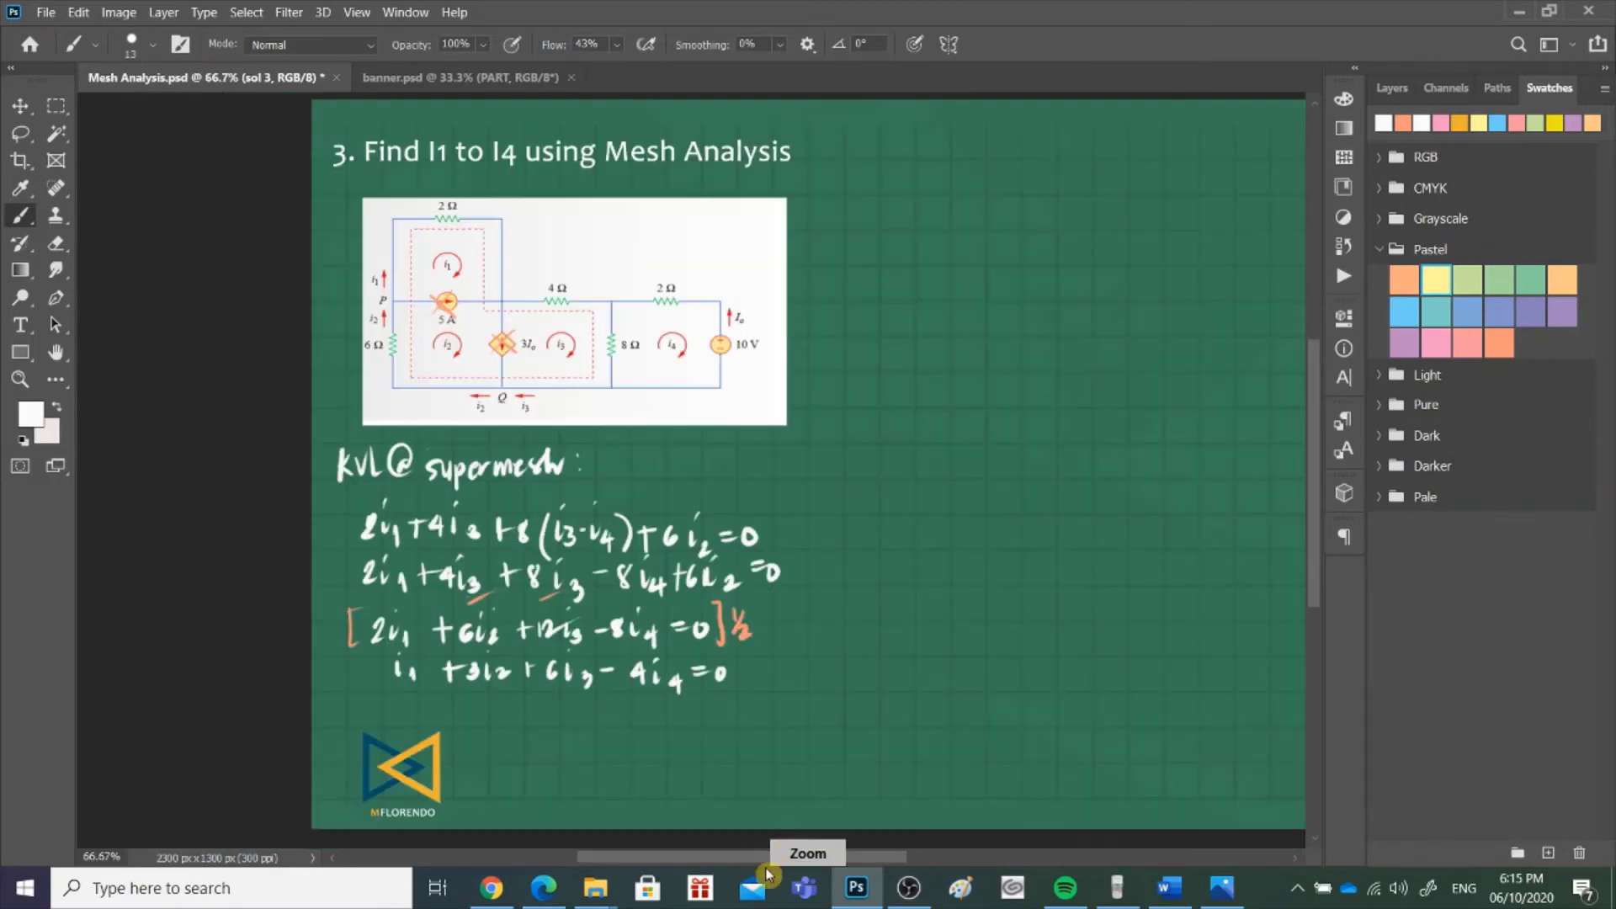
- Underline the simplified supermesh equation in orange, undoing two misplaced attempts
scroll(1123, 519, "right", 3)
left_click(1404, 122)
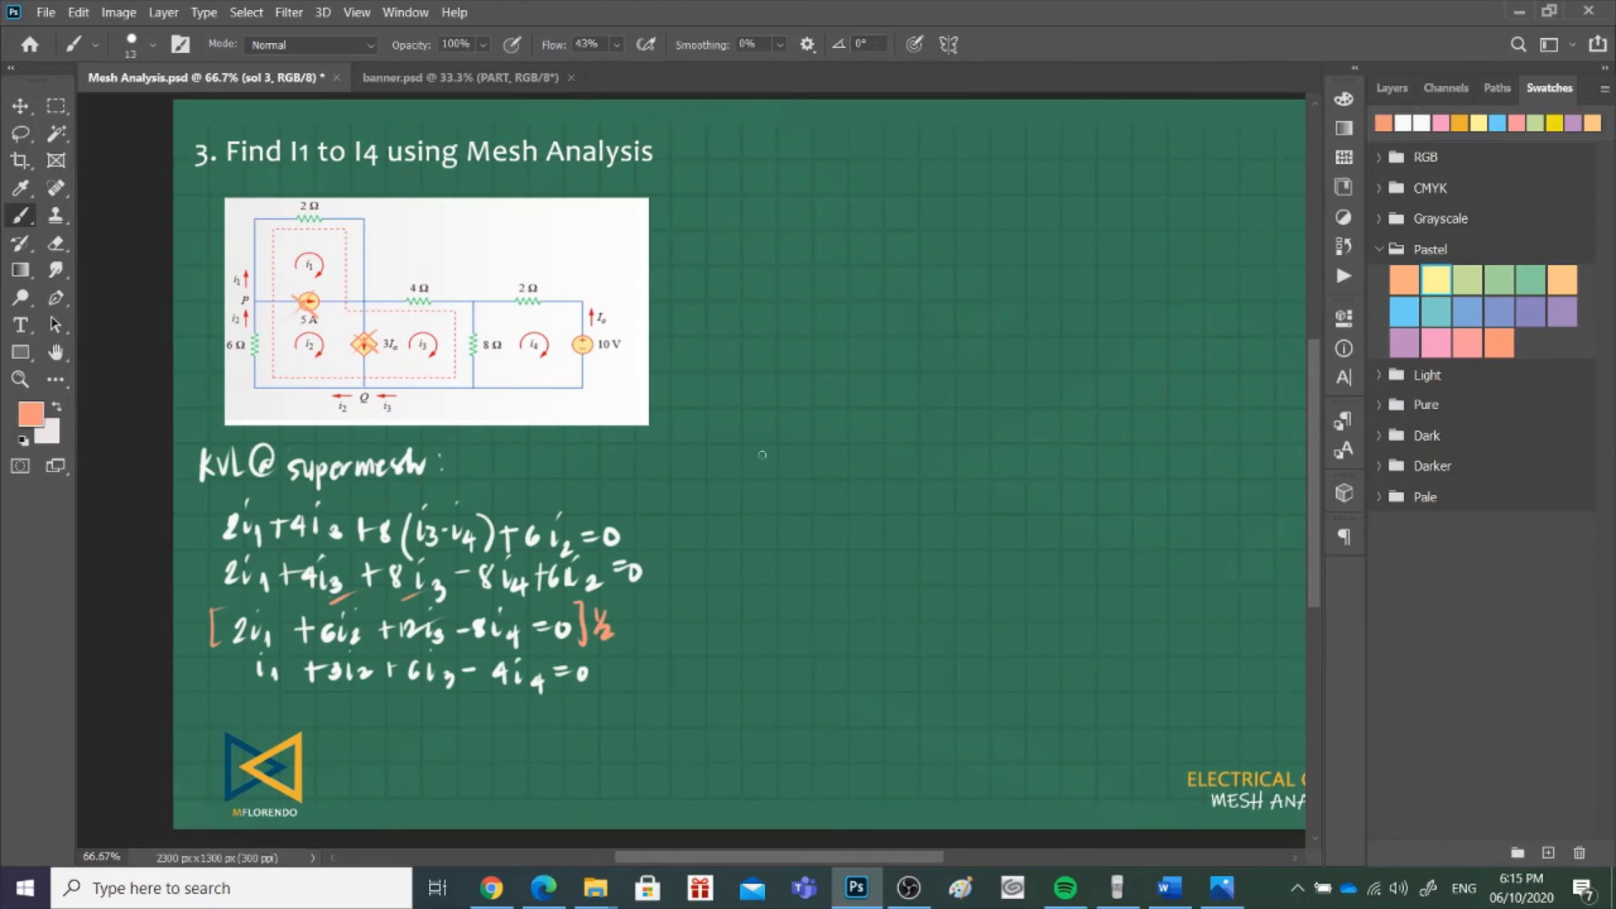
left_click_drag(322, 702, 615, 676)
key("ctrl+z")
left_click_drag(400, 704, 594, 684)
key("ctrl+z")
mouse_move(475, 706)
left_mouse_down()
mouse_move(607, 712)
mouse_move(603, 682)
mouse_move(610, 706)
left_mouse_up()
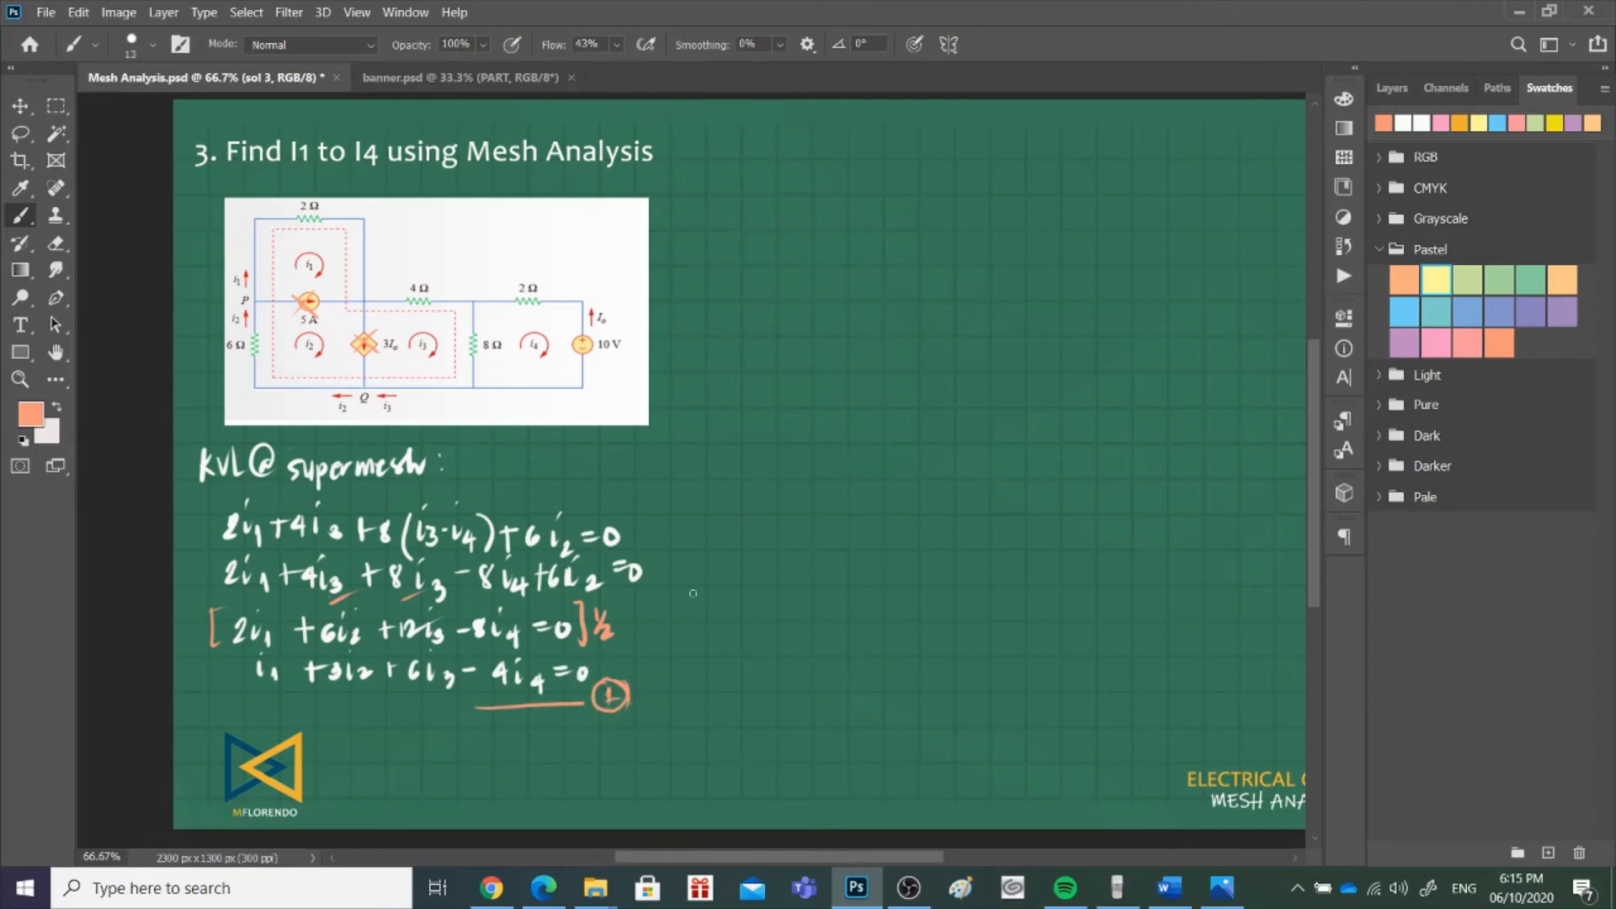
- Move the view toward the top right and undo a stray orange stroke there
left_click_drag(783, 857, 809, 838)
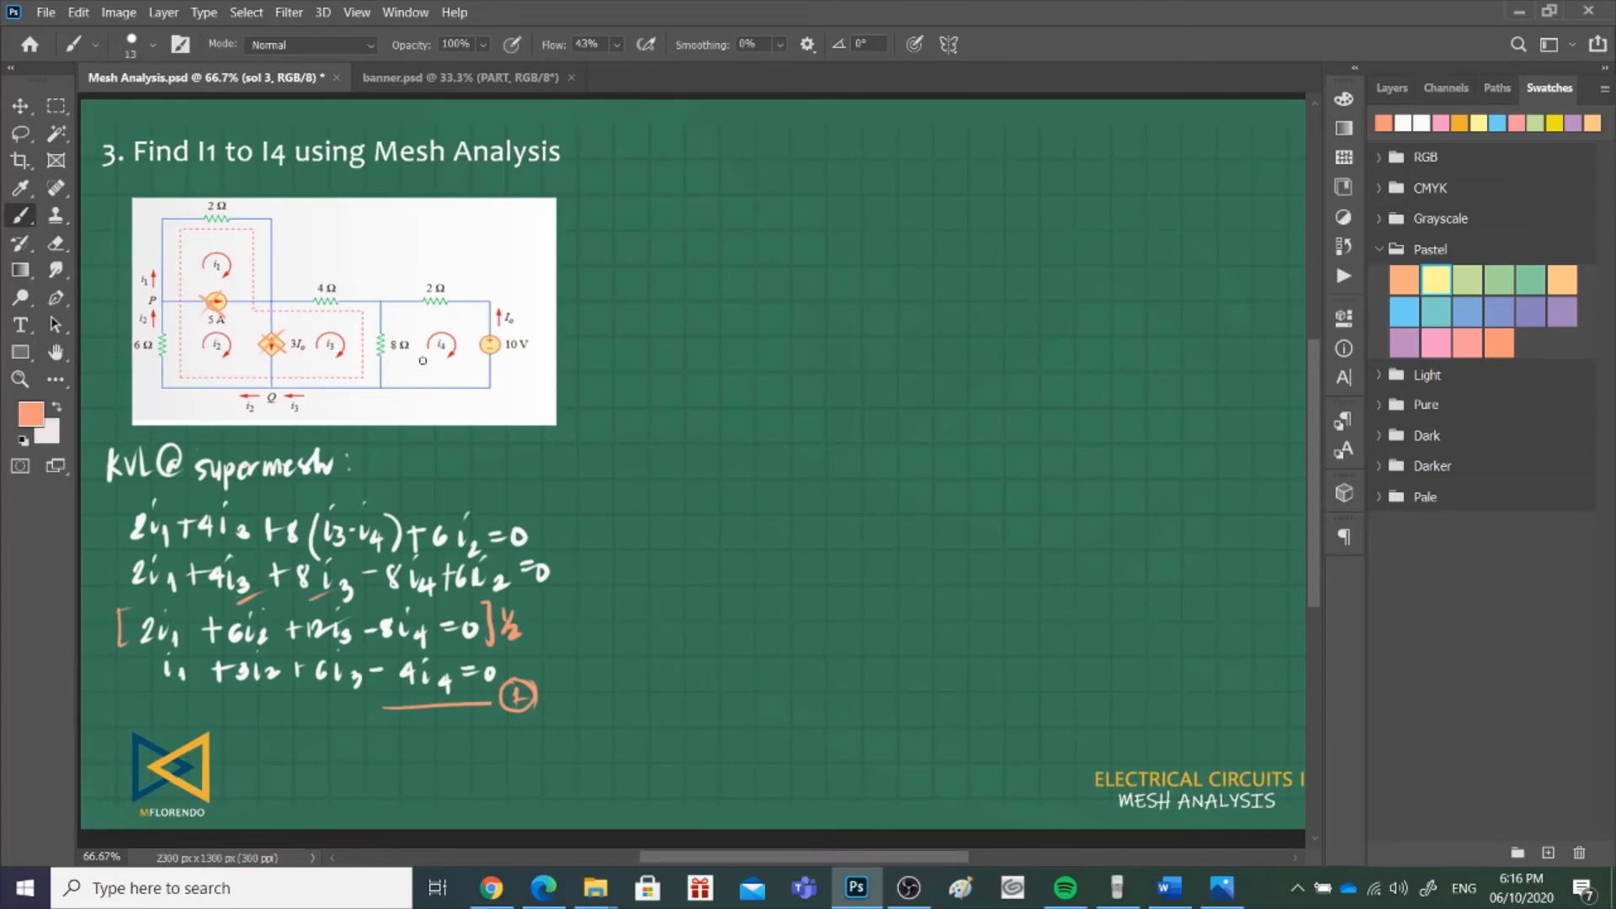
left_click_drag(657, 160, 658, 193)
key("ctrl+z")
- Switch to white and write the 'KVL @ loop 4' heading at the top right
left_click(1403, 123)
mouse_move(656, 202)
left_mouse_down()
mouse_move(692, 177)
mouse_move(658, 193)
left_mouse_up()
key("ctrl+z")
mouse_move(671, 171)
left_mouse_down()
mouse_move(660, 182)
mouse_move(684, 192)
left_mouse_up()
mouse_move(692, 167)
left_mouse_down()
mouse_move(692, 190)
mouse_move(805, 177)
mouse_move(848, 199)
mouse_move(852, 167)
left_mouse_up()
left_click(737, 179)
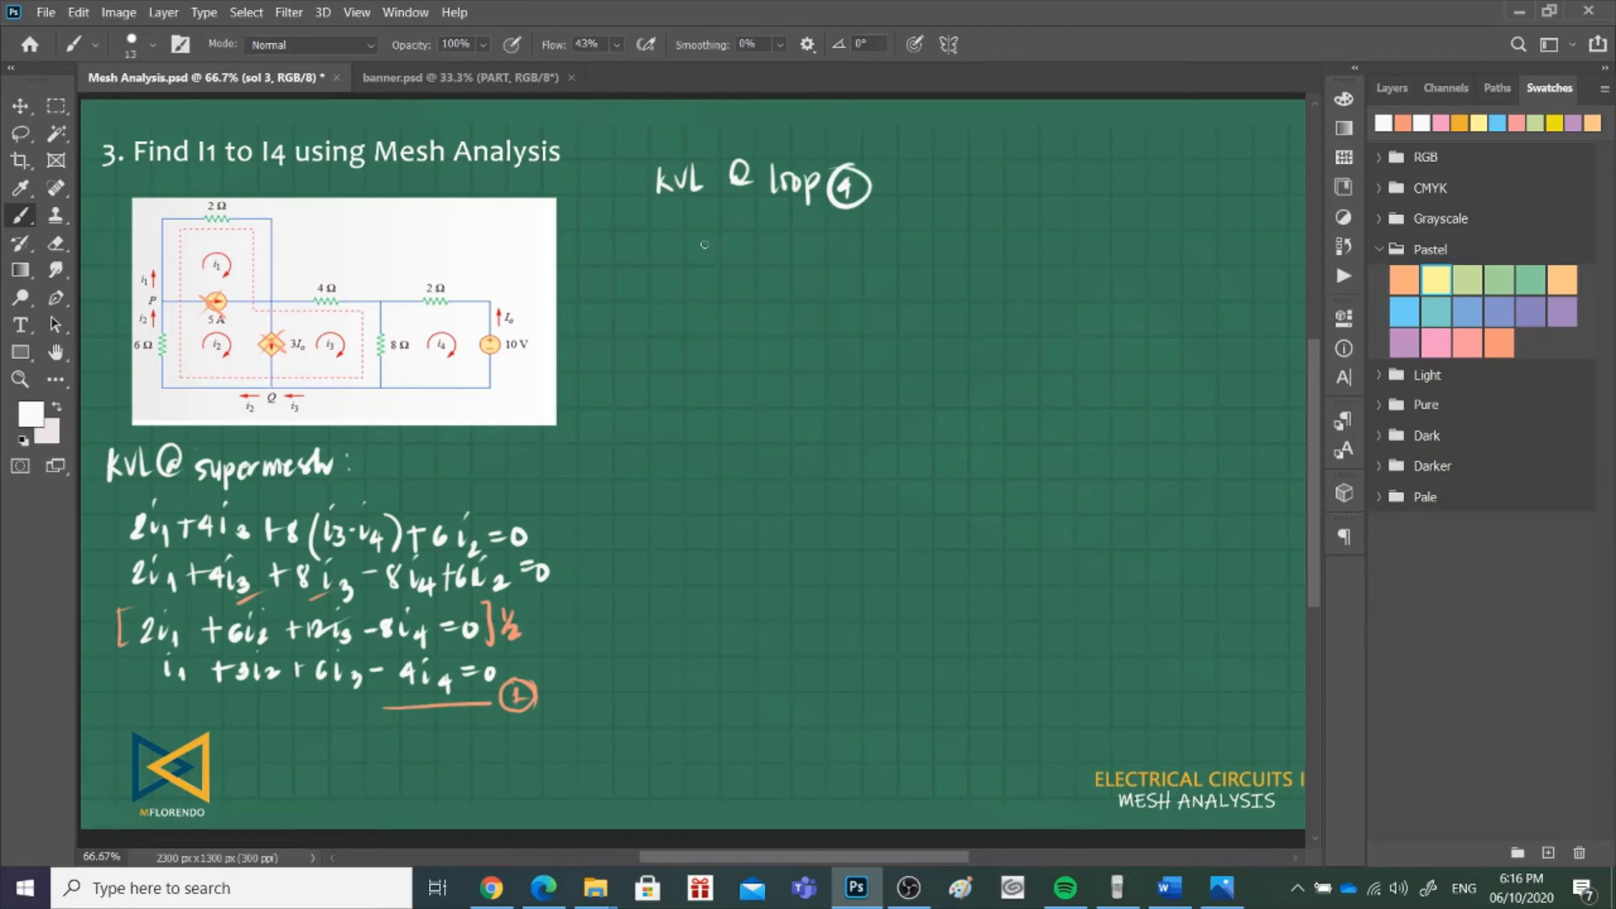
- Write the loop 4 equation 10+8(i4−i3)+2i4=0 below the heading
mouse_move(721, 213)
left_mouse_down()
mouse_move(720, 237)
mouse_move(732, 217)
mouse_move(770, 240)
mouse_move(781, 225)
left_mouse_up()
mouse_move(802, 217)
left_mouse_down()
mouse_move(796, 238)
mouse_move(863, 245)
left_mouse_up()
mouse_move(879, 222)
left_mouse_down()
mouse_move(918, 240)
mouse_move(911, 253)
mouse_move(975, 226)
left_mouse_up()
left_click(897, 208)
mouse_move(964, 214)
left_mouse_down()
mouse_move(1019, 233)
mouse_move(1016, 212)
mouse_move(1035, 241)
mouse_move(1072, 220)
left_mouse_up()
left_click(1017, 207)
left_click_drag(1057, 231, 1094, 222)
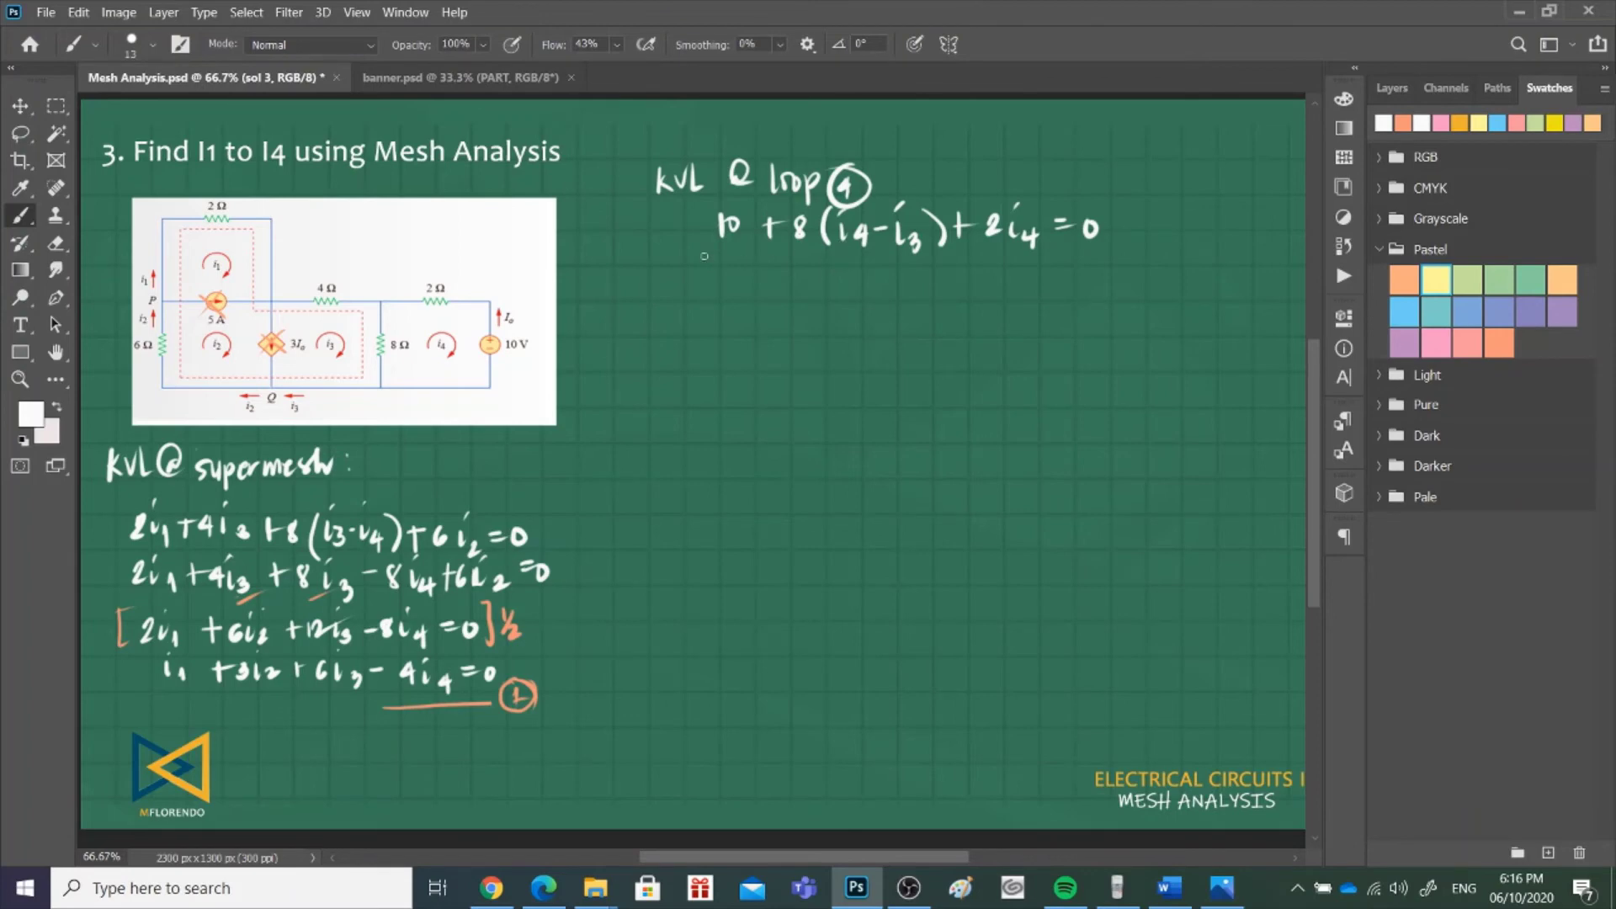
- Write the expanded line 10+8i4−8i3+2i4=0
left_click_drag(722, 268, 721, 296)
mouse_move(734, 270)
left_mouse_down()
mouse_move(767, 299)
mouse_move(781, 285)
left_mouse_up()
mouse_move(808, 271)
left_mouse_down()
mouse_move(800, 291)
mouse_move(822, 296)
left_mouse_up()
left_click(821, 278)
left_click(824, 293)
mouse_move(827, 262)
left_mouse_down()
mouse_move(840, 296)
mouse_move(911, 274)
mouse_move(907, 298)
mouse_move(927, 283)
mouse_move(930, 301)
mouse_move(937, 268)
mouse_move(954, 311)
mouse_move(993, 287)
left_mouse_up()
left_click(928, 268)
mouse_move(1009, 279)
left_mouse_down()
mouse_move(1054, 278)
mouse_move(1059, 312)
left_mouse_up()
left_click(1039, 274)
left_click_drag(1077, 287, 1093, 295)
left_click_drag(1104, 284, 1103, 284)
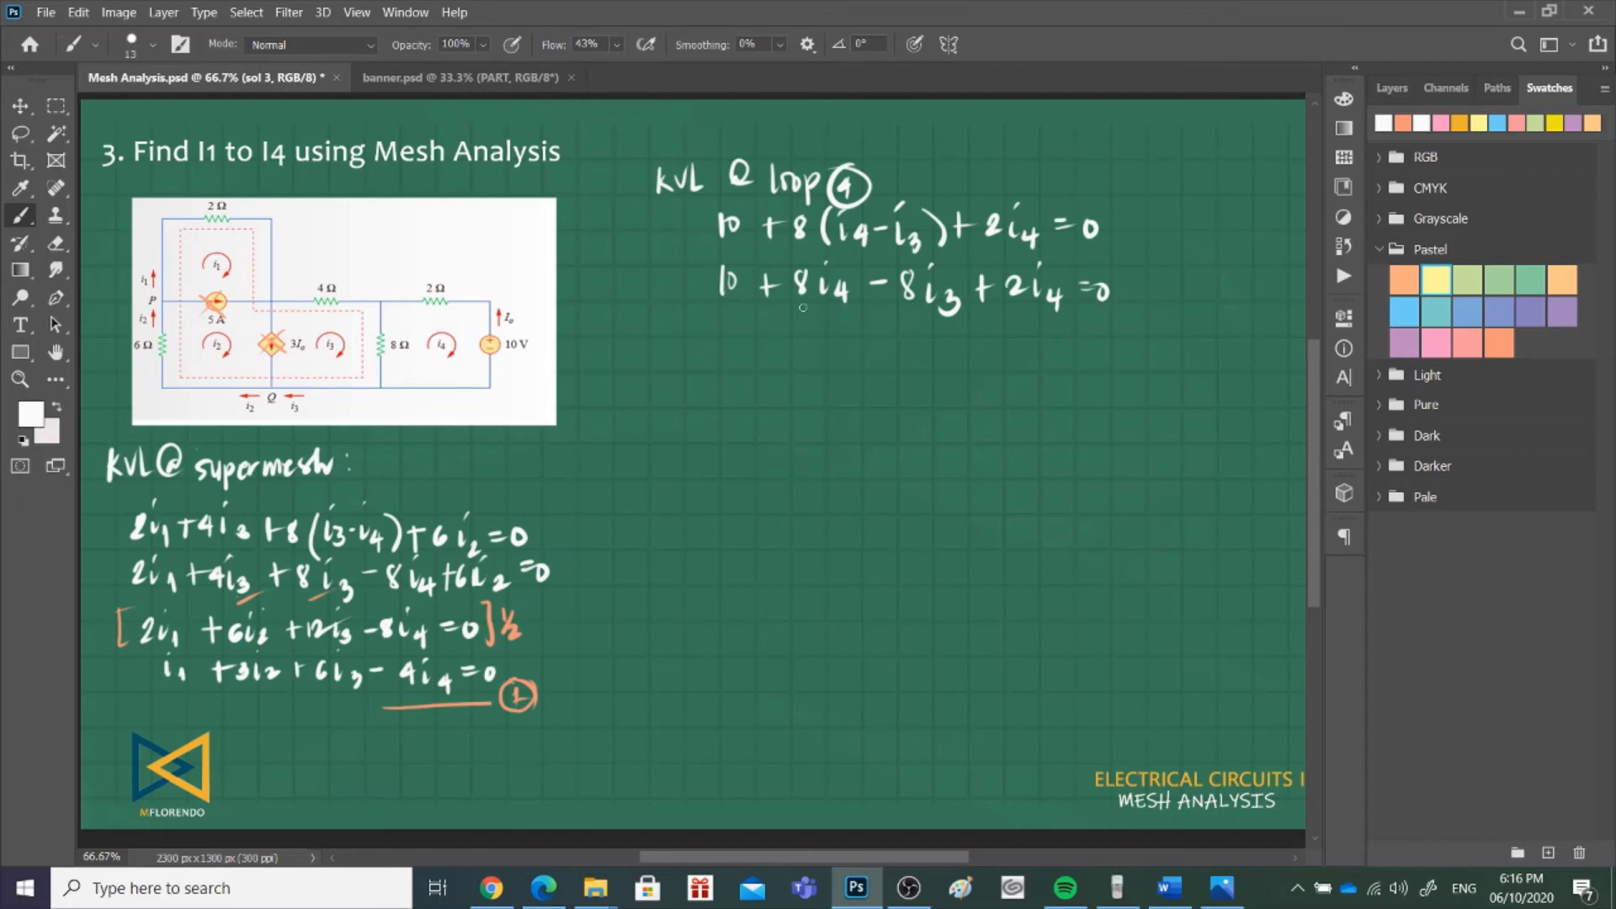
- Write the simplified result −8i3+10i4=−10, replacing a wrong right-hand 10
left_click_drag(774, 328, 793, 327)
mouse_move(813, 317)
left_mouse_down()
mouse_move(806, 341)
mouse_move(849, 352)
left_mouse_up()
left_click(830, 309)
left_click_drag(881, 335, 901, 334)
left_click_drag(891, 323, 890, 347)
mouse_move(915, 325)
left_mouse_down()
mouse_move(915, 345)
mouse_move(928, 327)
mouse_move(977, 342)
left_mouse_up()
left_click(949, 319)
mouse_move(972, 334)
left_mouse_down()
mouse_move(971, 349)
mouse_move(1000, 328)
mouse_move(1010, 341)
left_mouse_up()
left_click_drag(1028, 322, 1027, 324)
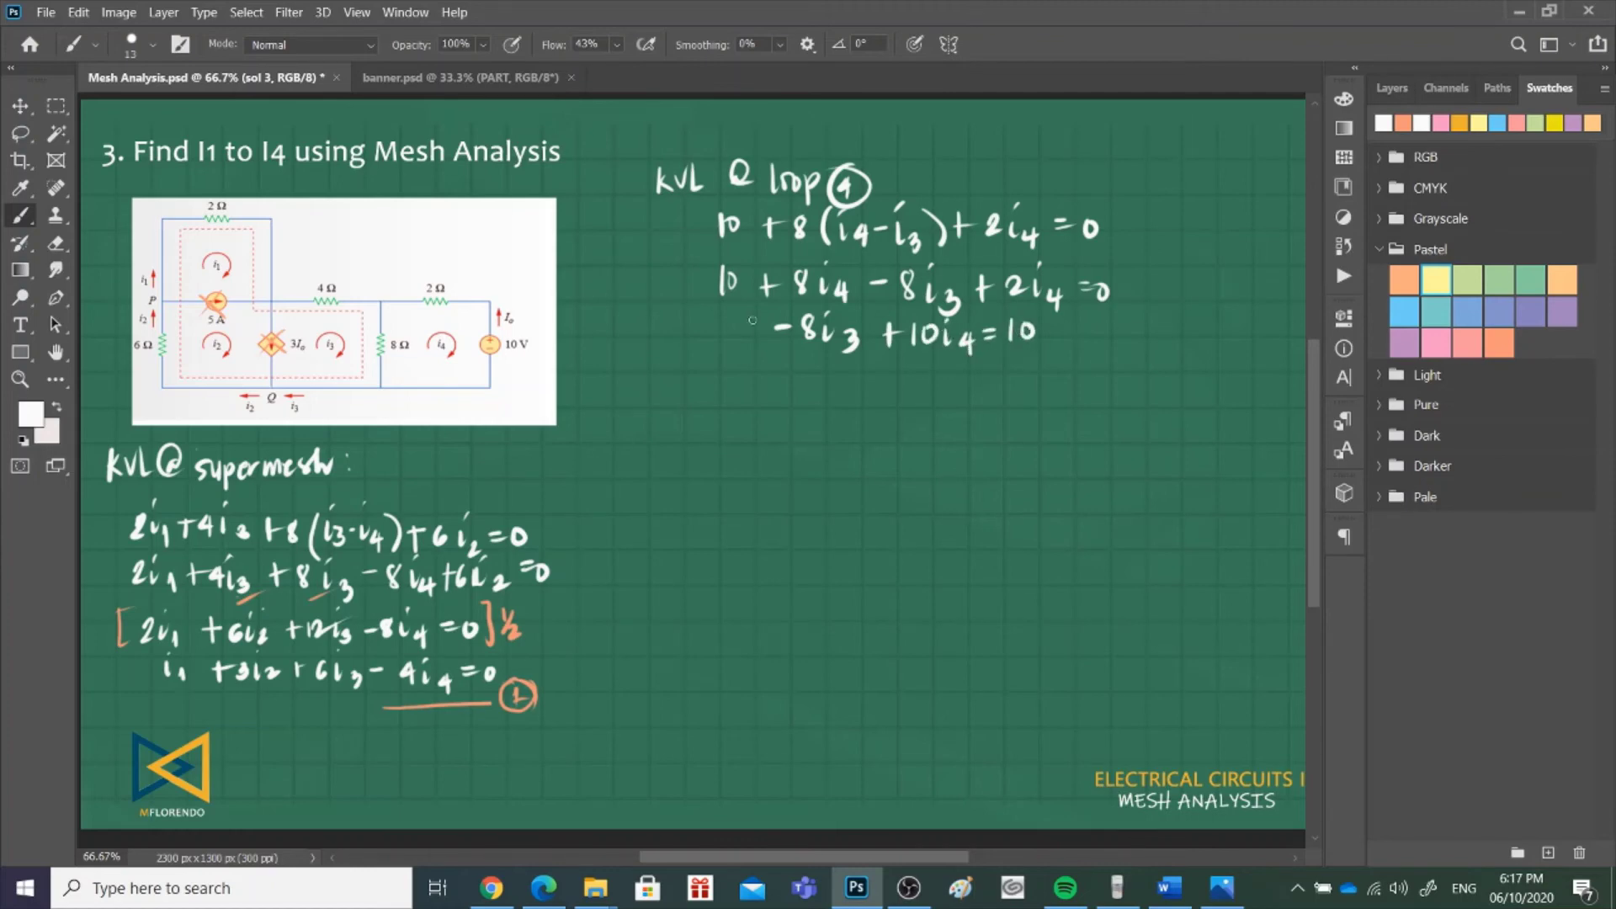
key("ctrl+z")
key("ctrl+z")
left_click_drag(1008, 337, 1032, 347)
left_click_drag(1051, 327, 1051, 328)
- Draw an orange bracket around the loop 4 equation with a note to divide by 2
left_click(1402, 123)
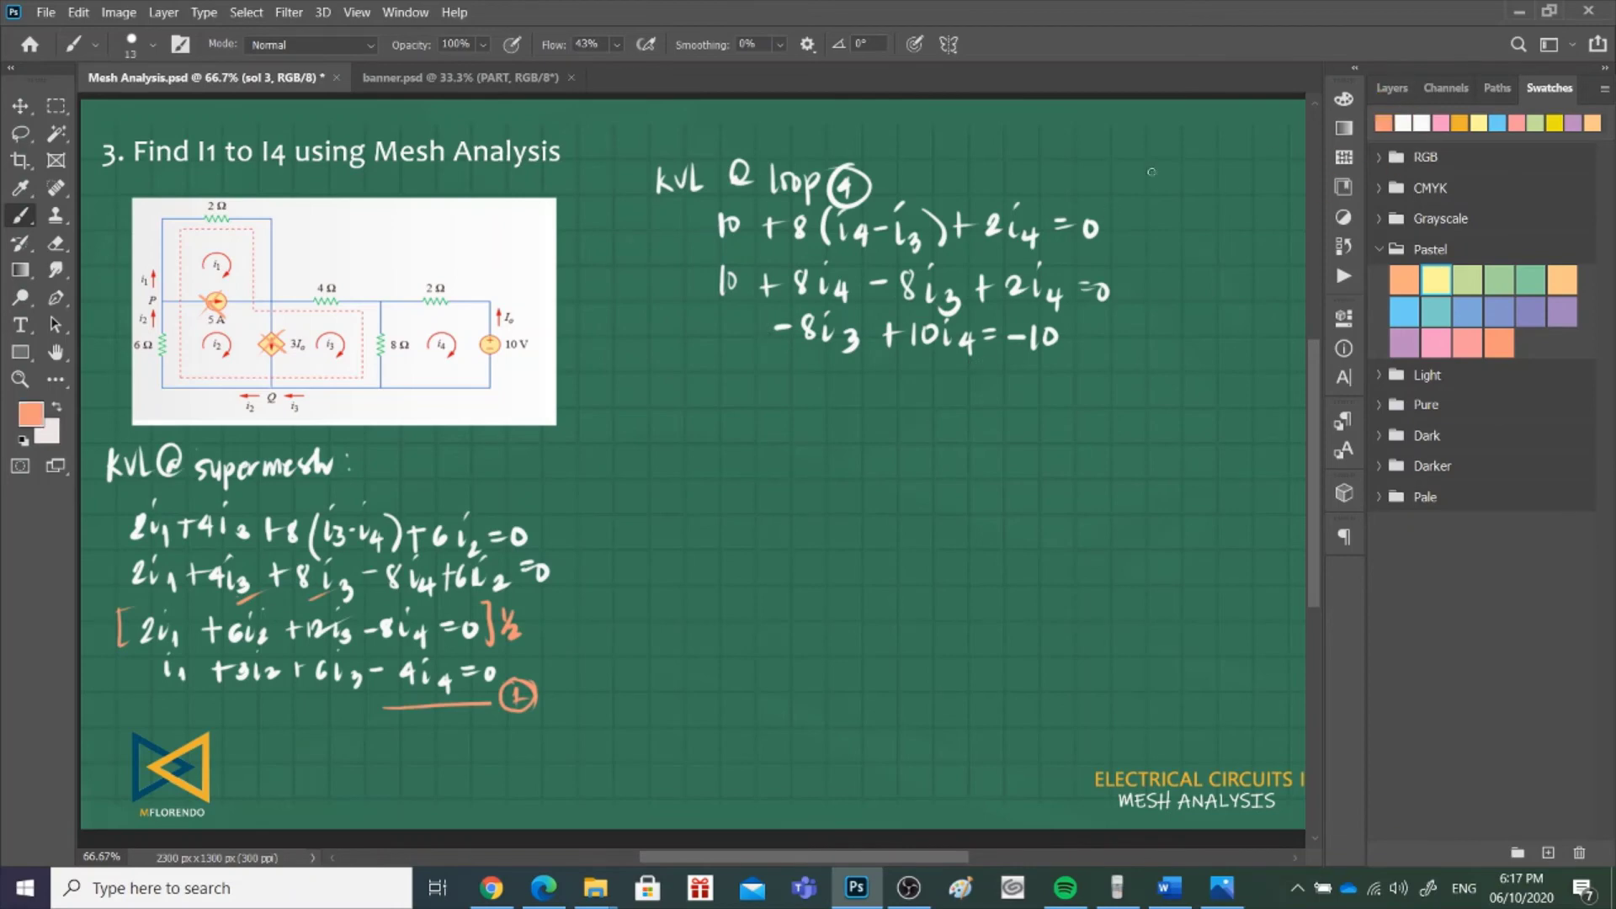
left_click_drag(752, 315, 757, 343)
mouse_move(1071, 318)
left_mouse_down()
mouse_move(1074, 362)
mouse_move(1106, 337)
left_mouse_up()
mouse_move(1099, 342)
left_mouse_down()
mouse_move(1127, 353)
mouse_move(1133, 335)
left_mouse_up()
- Write the halved equation −4i3 + 5i4 = −5 in white below the bracket
left_click_drag(844, 376, 855, 390)
left_click_drag(851, 378, 863, 400)
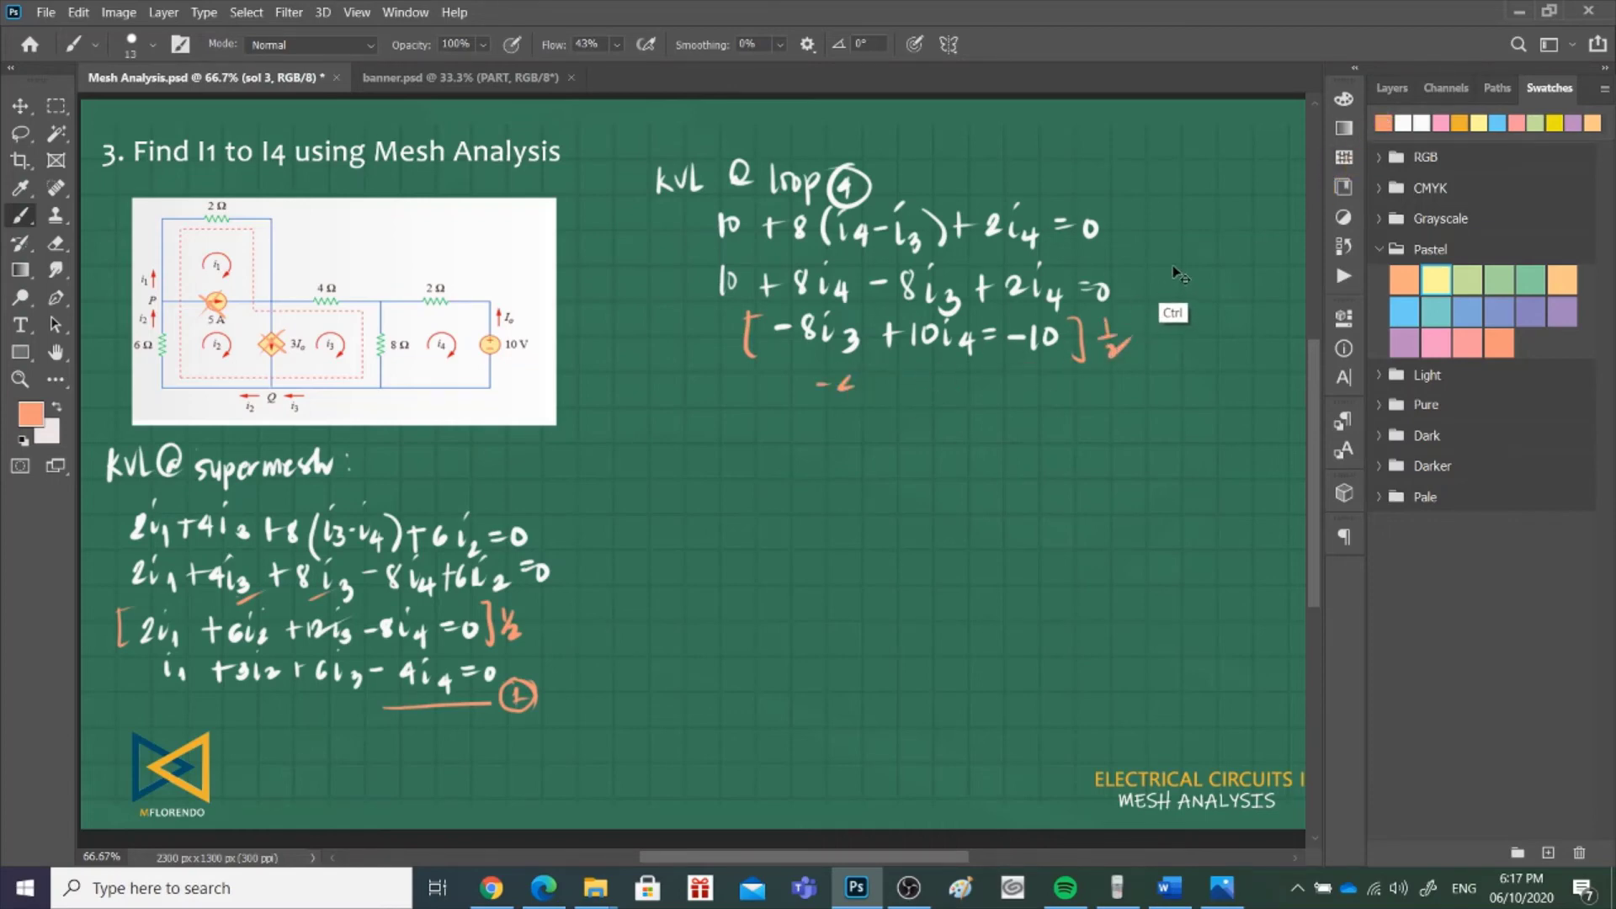
key("ctrl+z")
key("ctrl+z")
key("ctrl+z")
key("ctrl+z")
left_click(1419, 120)
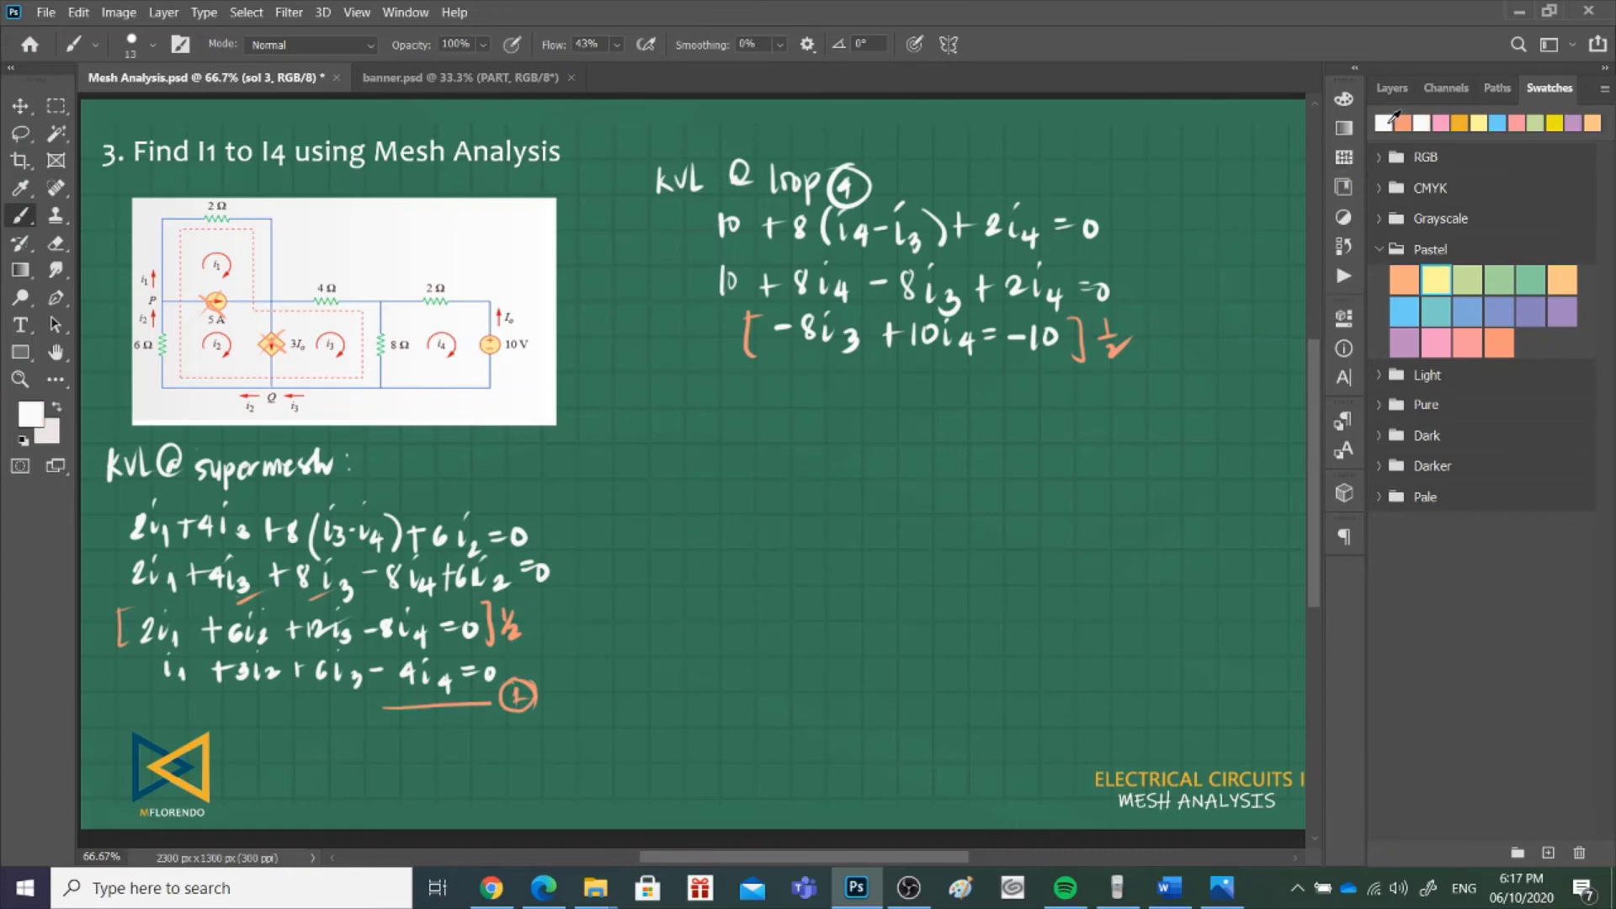
left_click_drag(791, 390, 804, 389)
left_click_drag(814, 380, 838, 405)
mouse_move(843, 366)
left_mouse_down()
mouse_move(860, 414)
mouse_move(892, 410)
left_mouse_up()
left_click_drag(886, 397, 916, 406)
left_click_drag(917, 384, 964, 421)
left_click_drag(978, 394, 995, 400)
mouse_move(1014, 394)
left_mouse_down()
mouse_move(1037, 411)
mouse_move(1041, 382)
left_mouse_up()
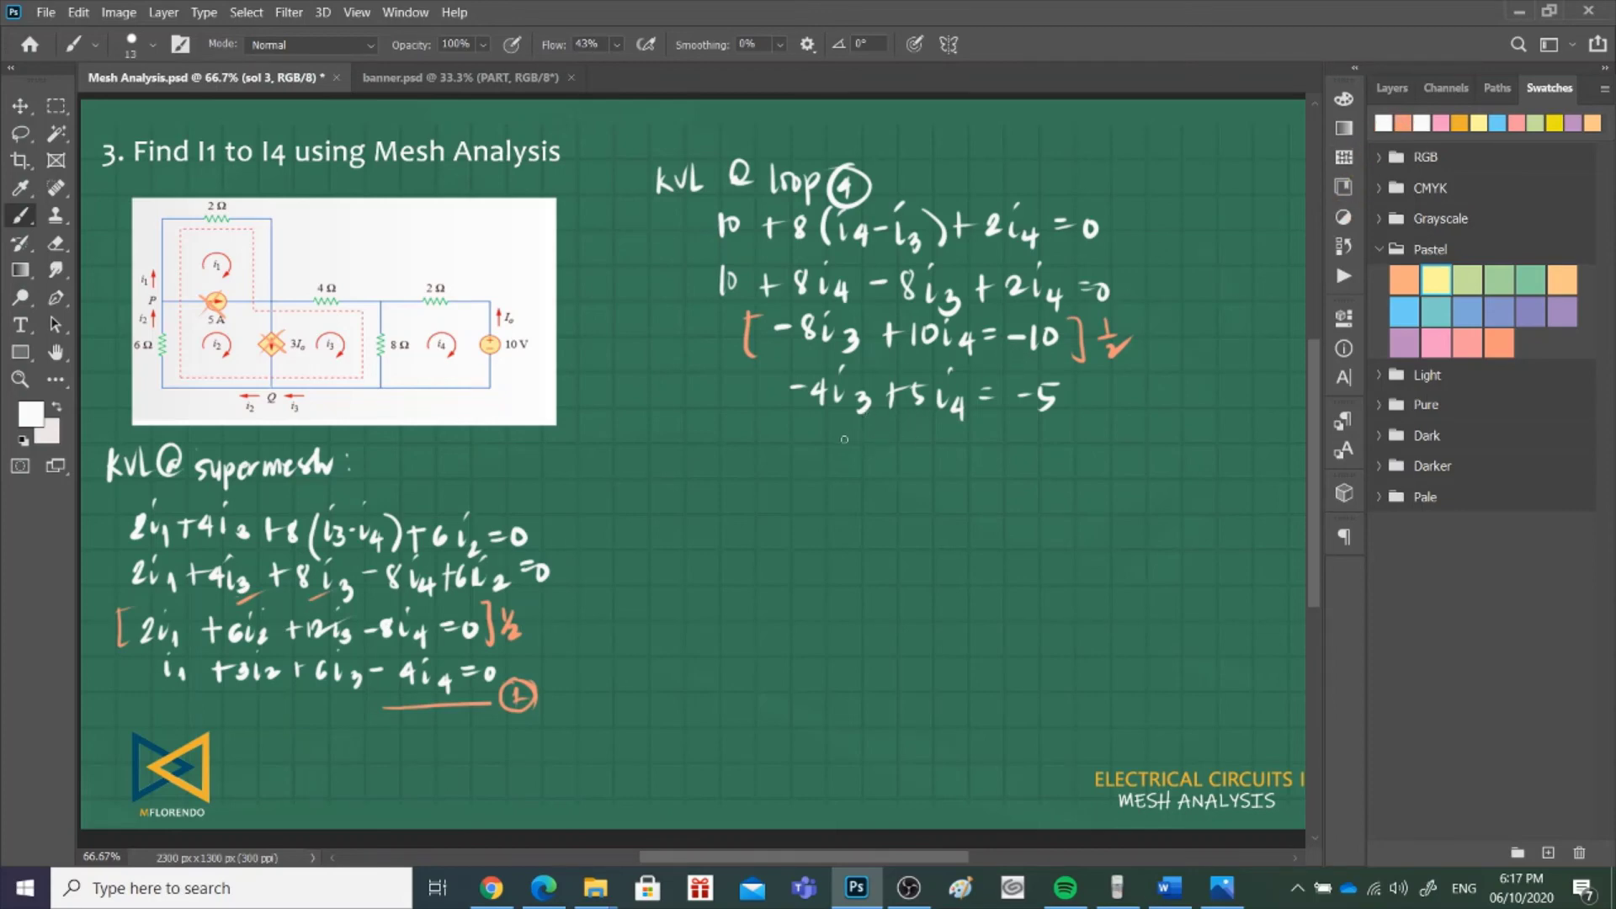
- Underline the halved equation in orange and label it with a circled 2
left_click_drag(827, 436, 1074, 436)
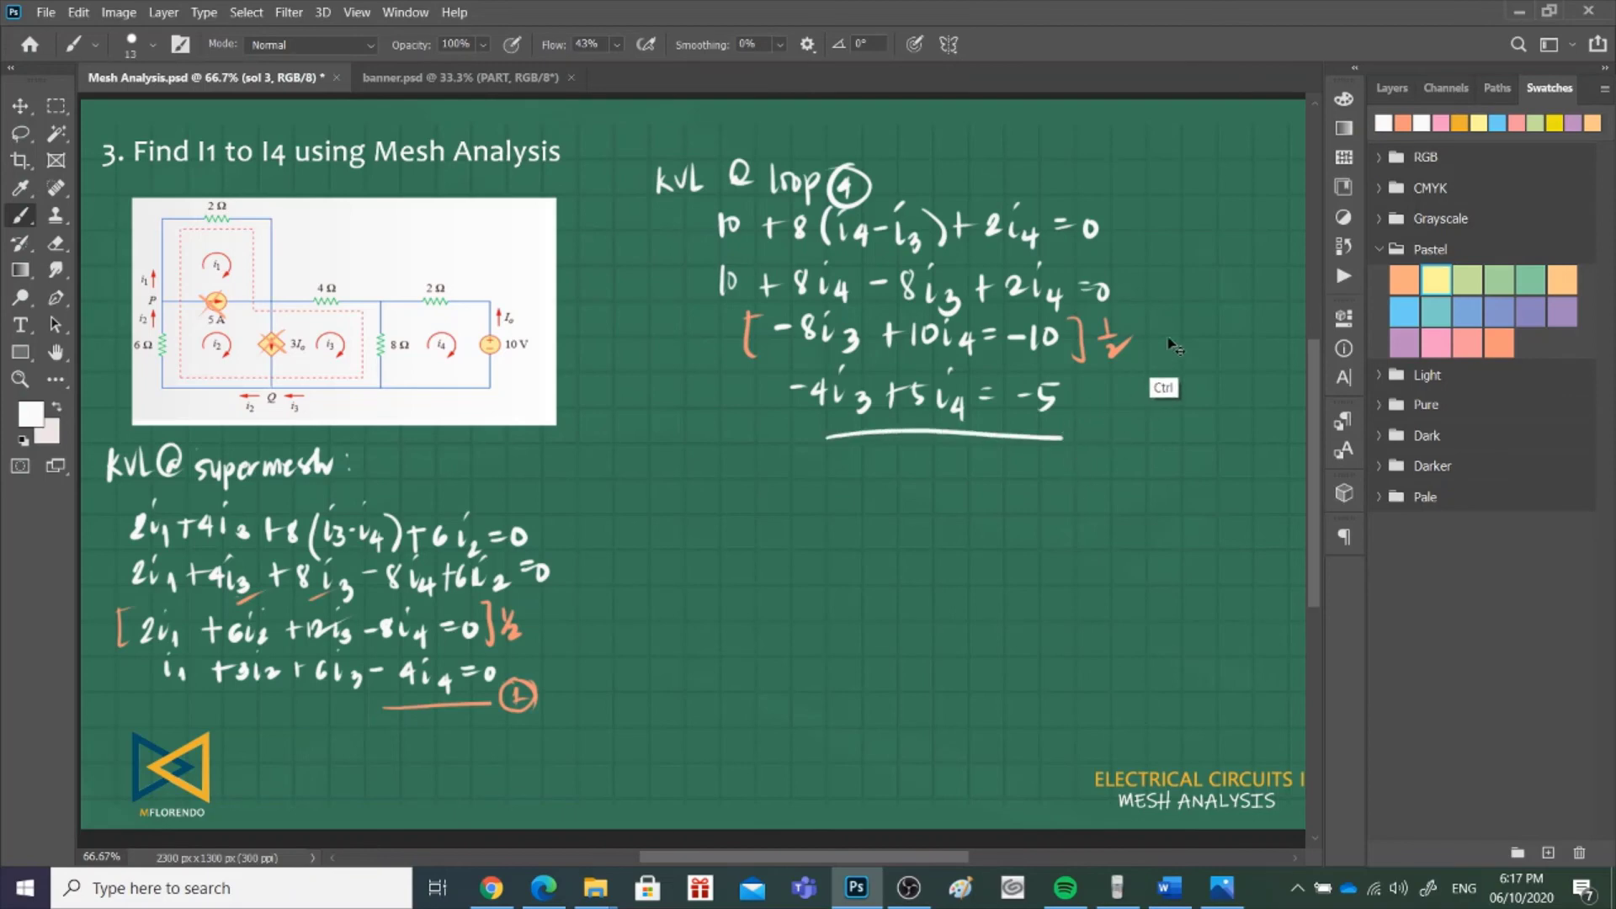
key("ctrl+z")
left_click(1403, 123)
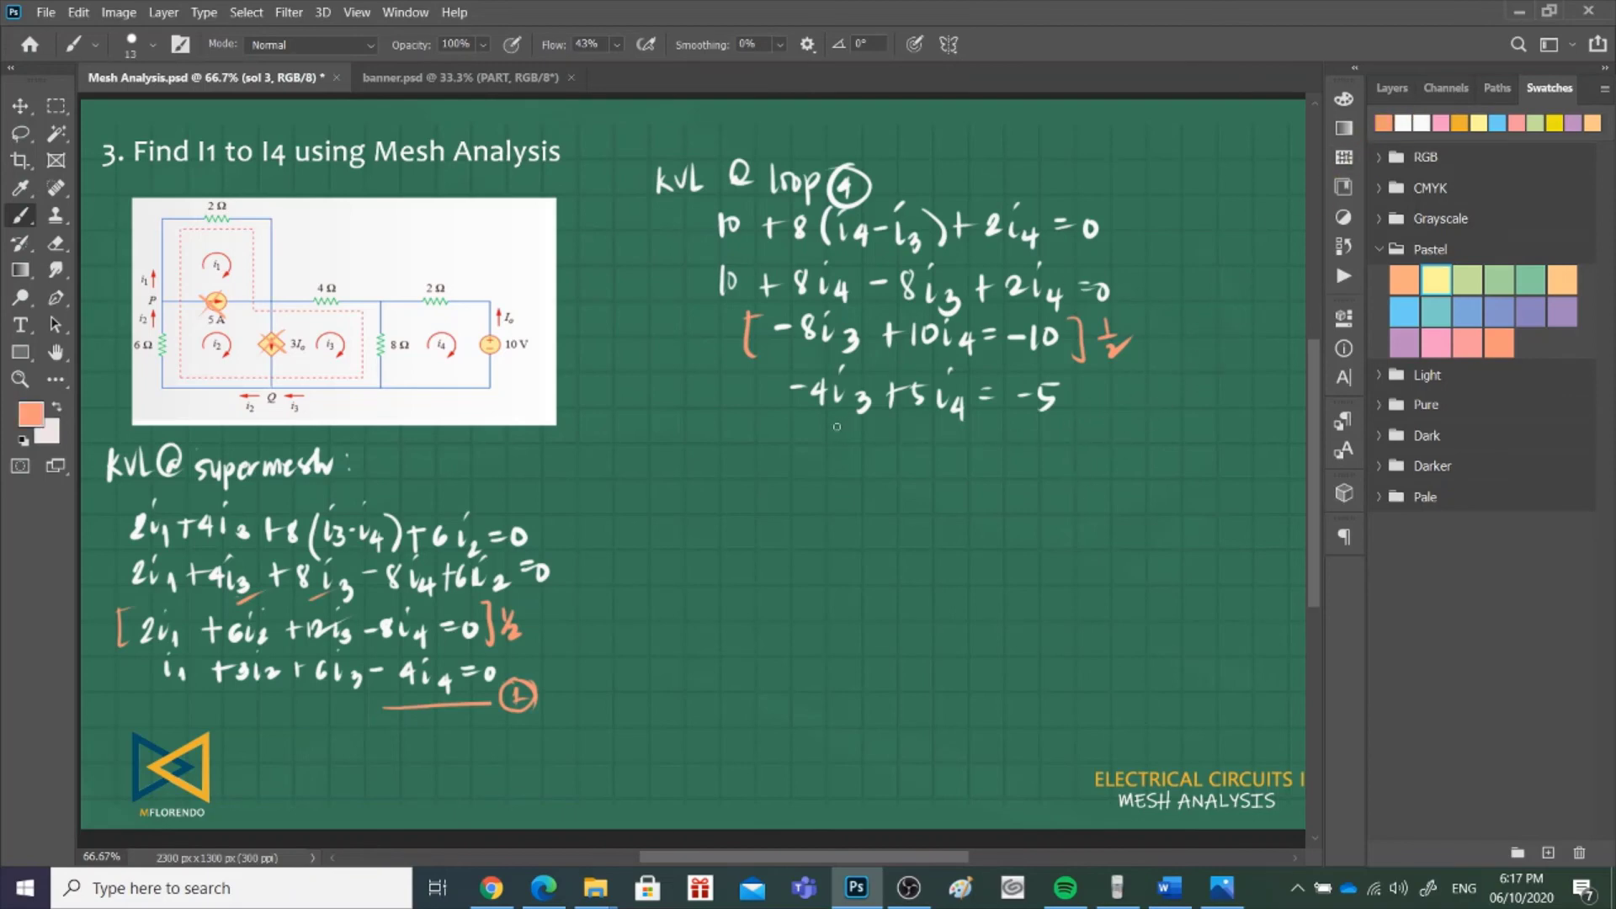
mouse_move(830, 427)
left_mouse_down()
mouse_move(1074, 426)
mouse_move(1103, 443)
mouse_move(1110, 413)
left_mouse_up()
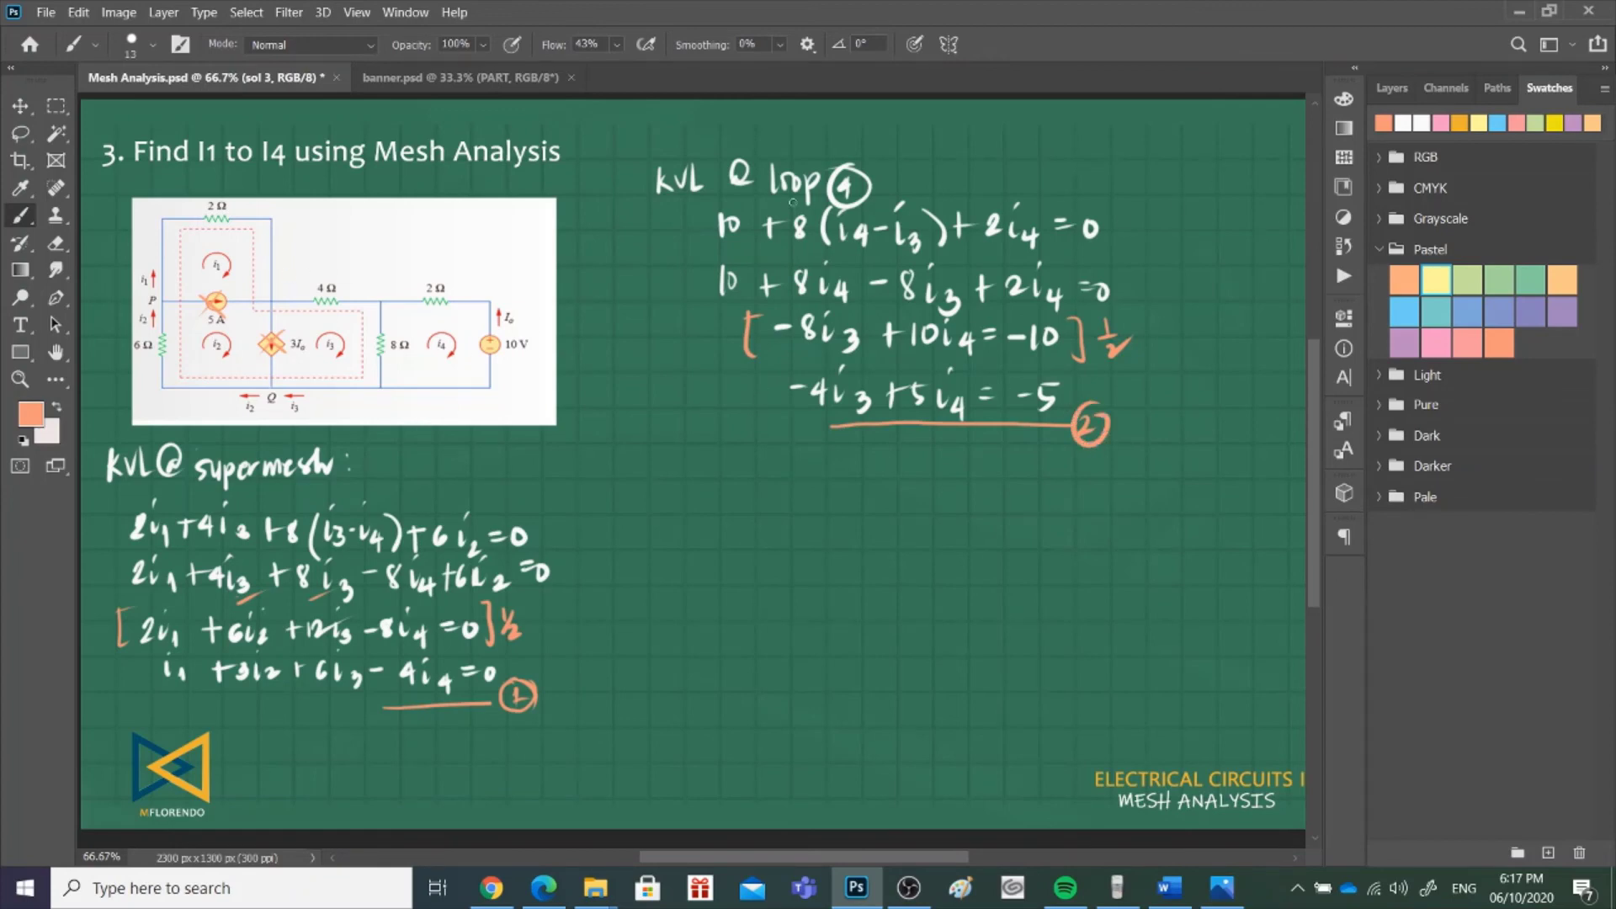
- Write the 'KCL @ node P:' heading in white below the previous equations
left_click(1419, 123)
mouse_move(711, 447)
left_mouse_down()
mouse_move(712, 483)
mouse_move(727, 483)
left_mouse_up()
mouse_move(745, 461)
left_mouse_down()
mouse_move(742, 480)
mouse_move(763, 481)
left_mouse_up()
mouse_move(786, 468)
left_mouse_down()
mouse_move(774, 477)
mouse_move(793, 461)
mouse_move(905, 485)
mouse_move(904, 466)
left_mouse_up()
left_click(939, 461)
left_click(937, 472)
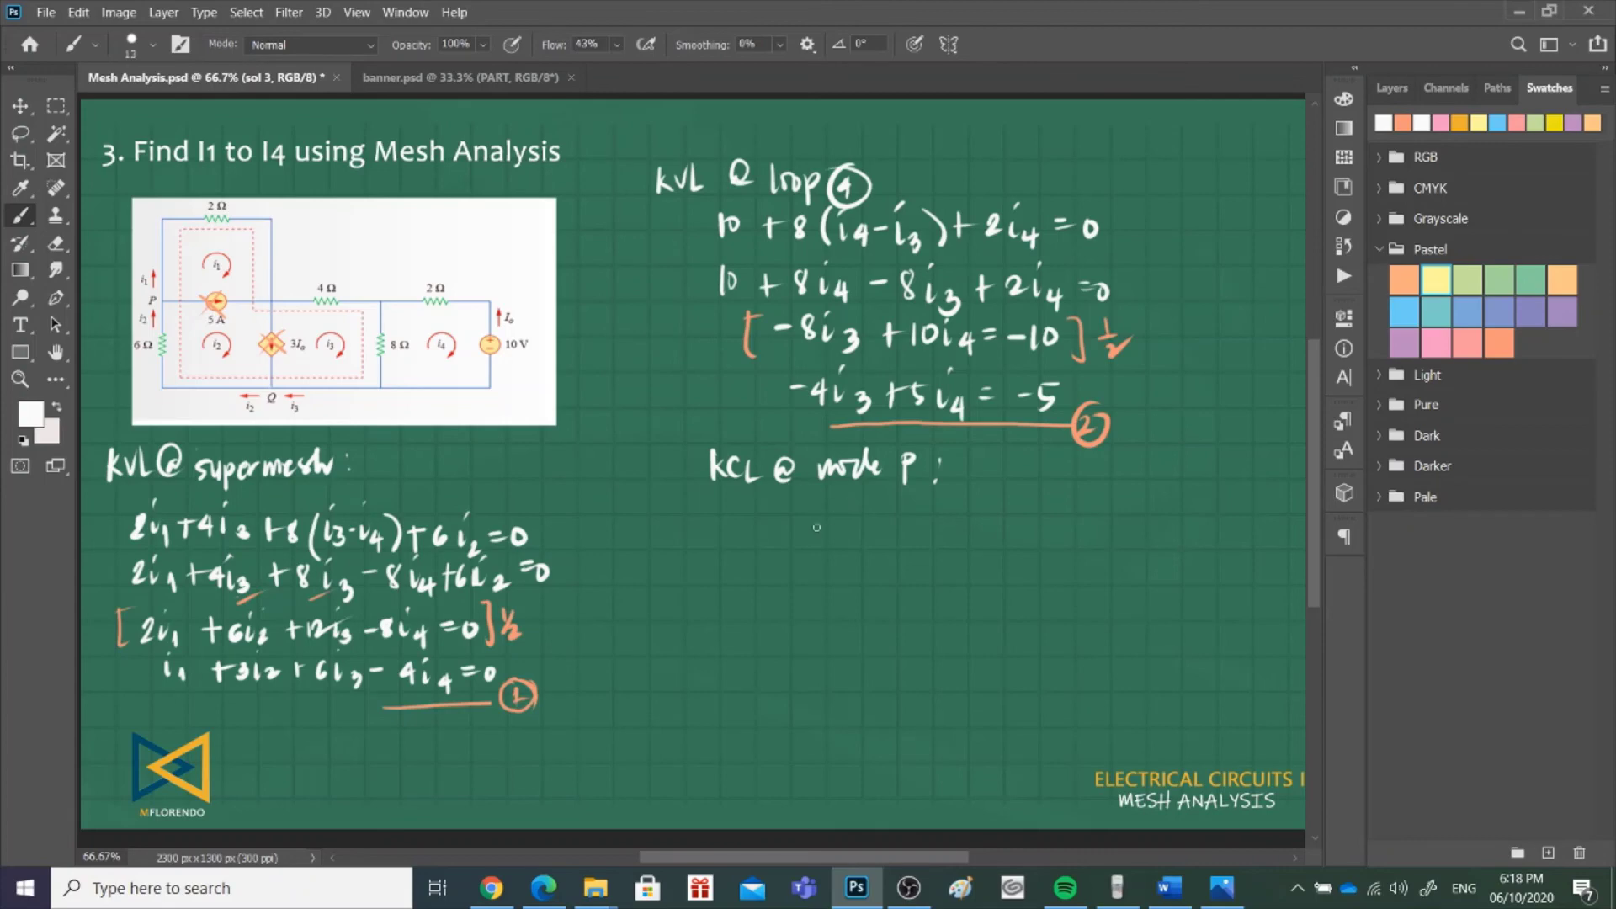
- Write the node P current equation i2 − i1 − 5 = under the heading
mouse_move(816, 526)
left_mouse_down()
mouse_move(818, 546)
mouse_move(814, 514)
left_mouse_up()
mouse_move(825, 533)
left_mouse_down()
mouse_move(829, 547)
mouse_move(882, 543)
mouse_move(882, 514)
left_mouse_up()
left_click_drag(897, 530, 901, 548)
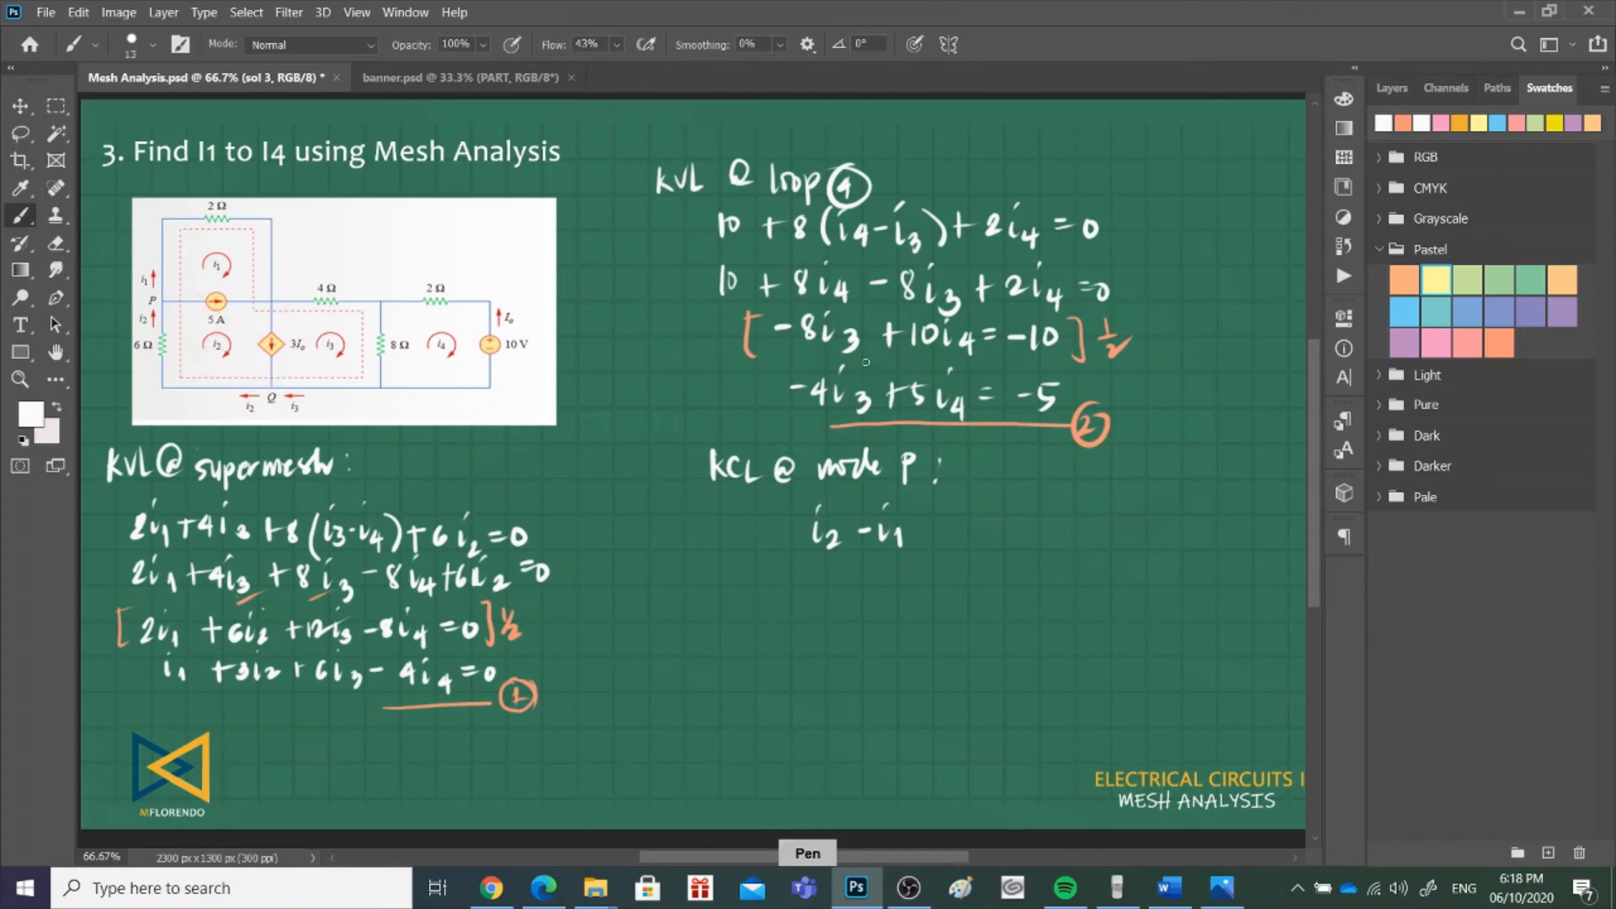
mouse_move(920, 531)
left_mouse_down()
mouse_move(942, 543)
mouse_move(961, 520)
left_mouse_up()
left_click_drag(986, 527, 1016, 521)
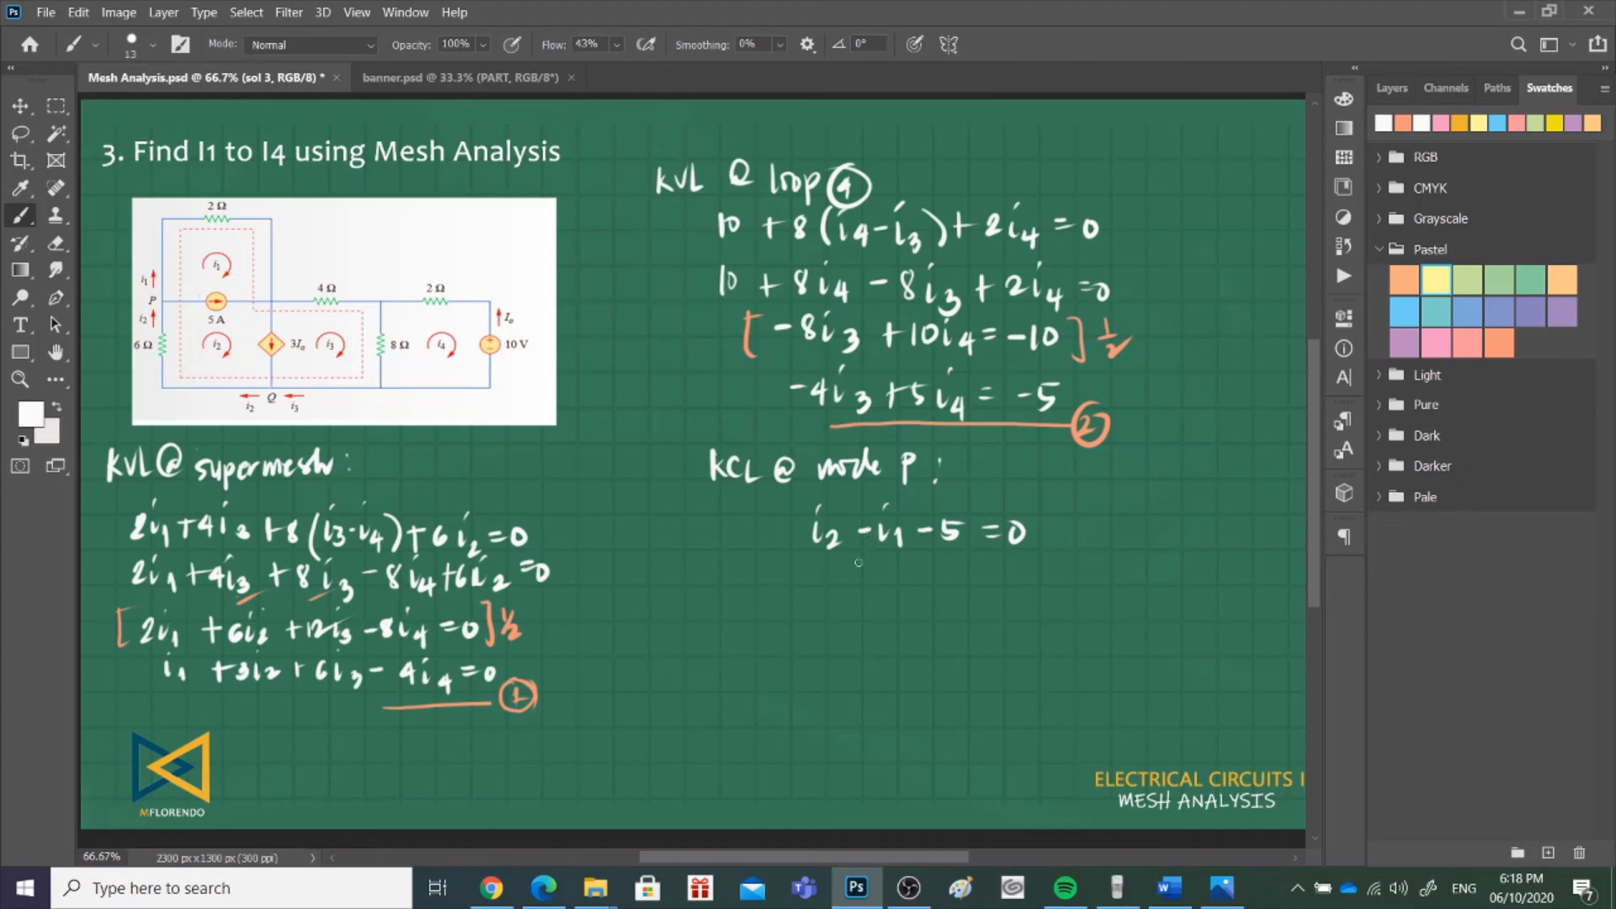
- Rewrite it as −i1 + i2 = 5, underlined in orange with a circled 3
mouse_move(839, 566)
left_mouse_down()
mouse_move(836, 589)
mouse_move(842, 553)
left_mouse_up()
left_click_drag(848, 567, 855, 593)
left_click_drag(808, 573, 824, 572)
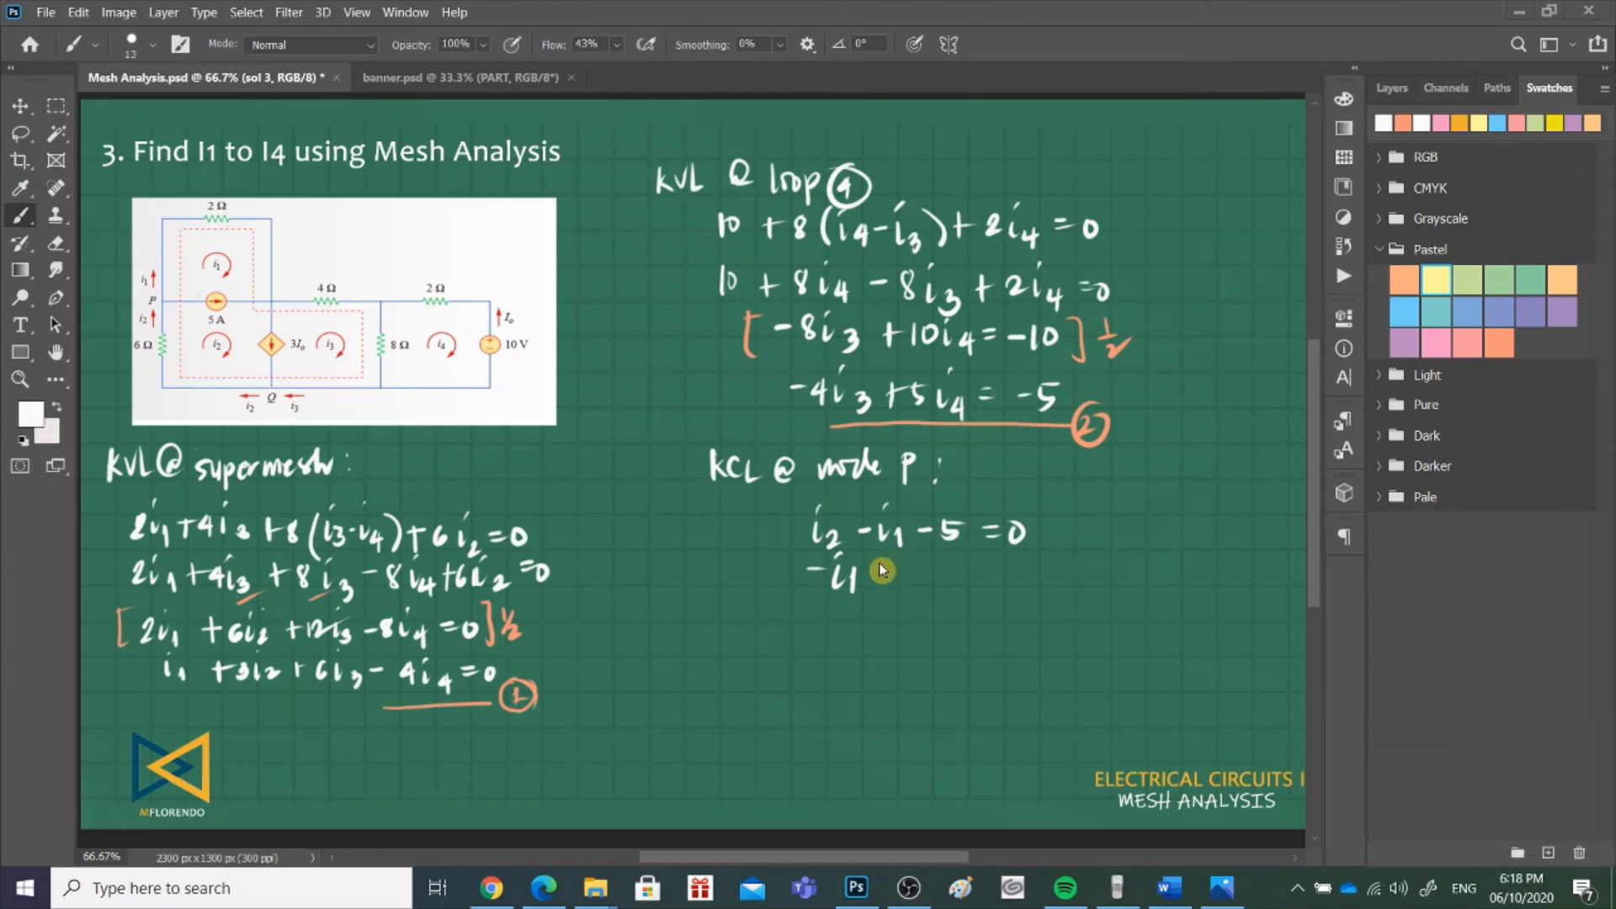
left_click_drag(880, 561, 880, 589)
mouse_move(867, 574)
left_mouse_down()
mouse_move(949, 589)
mouse_move(985, 570)
left_mouse_up()
mouse_move(969, 581)
left_mouse_down()
mouse_move(1027, 578)
mouse_move(1013, 587)
left_mouse_up()
left_click_drag(1014, 565, 1034, 564)
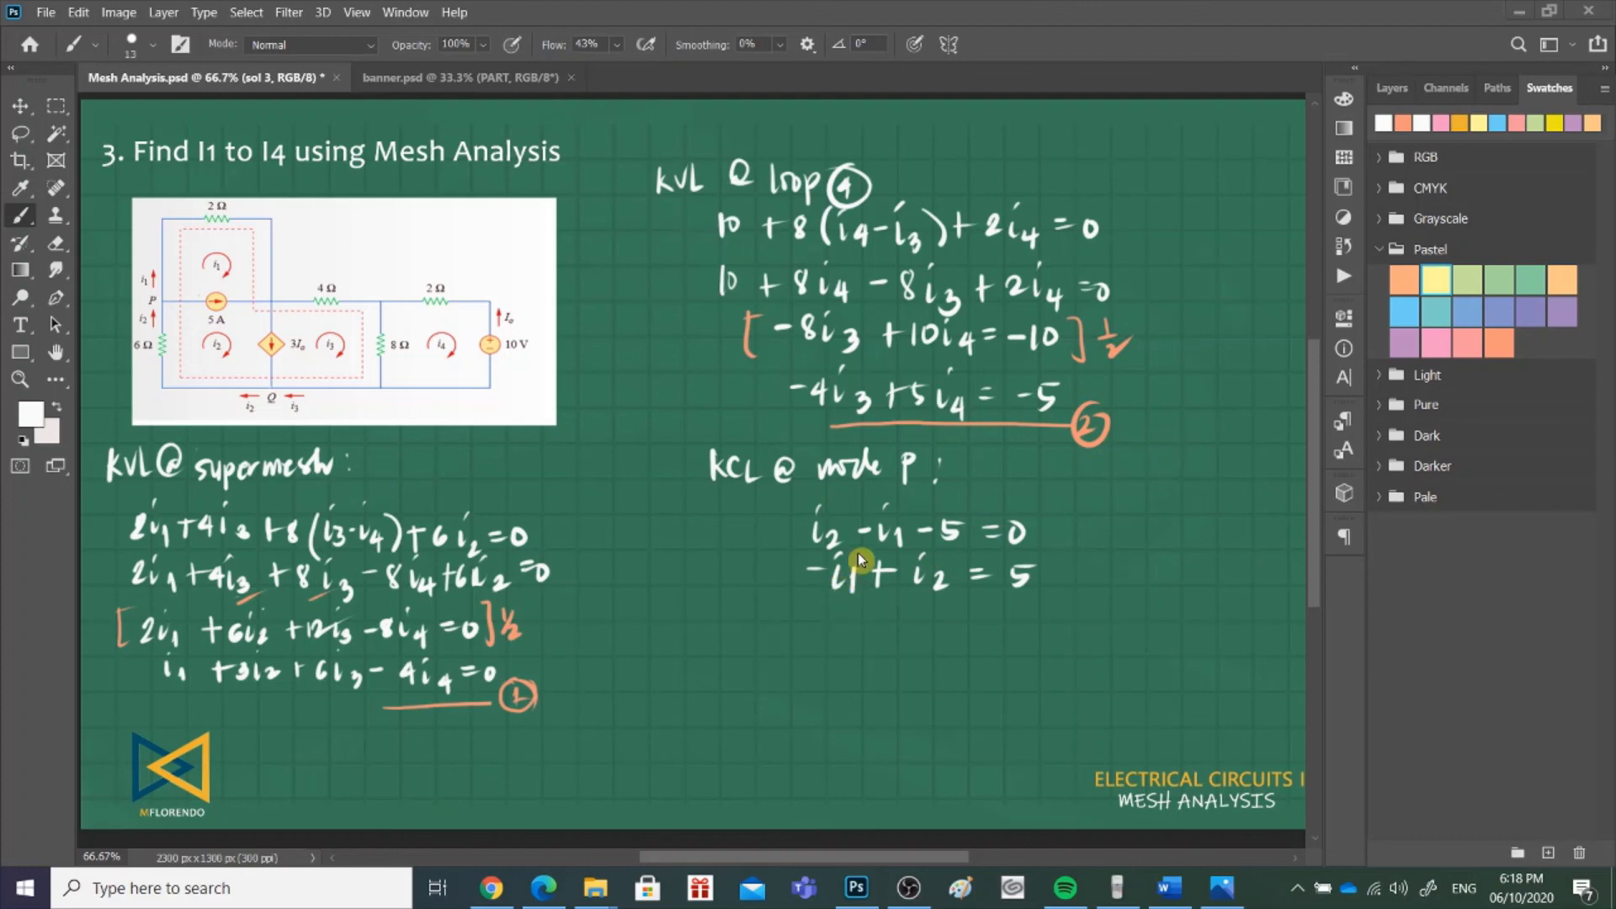
left_click(1403, 123)
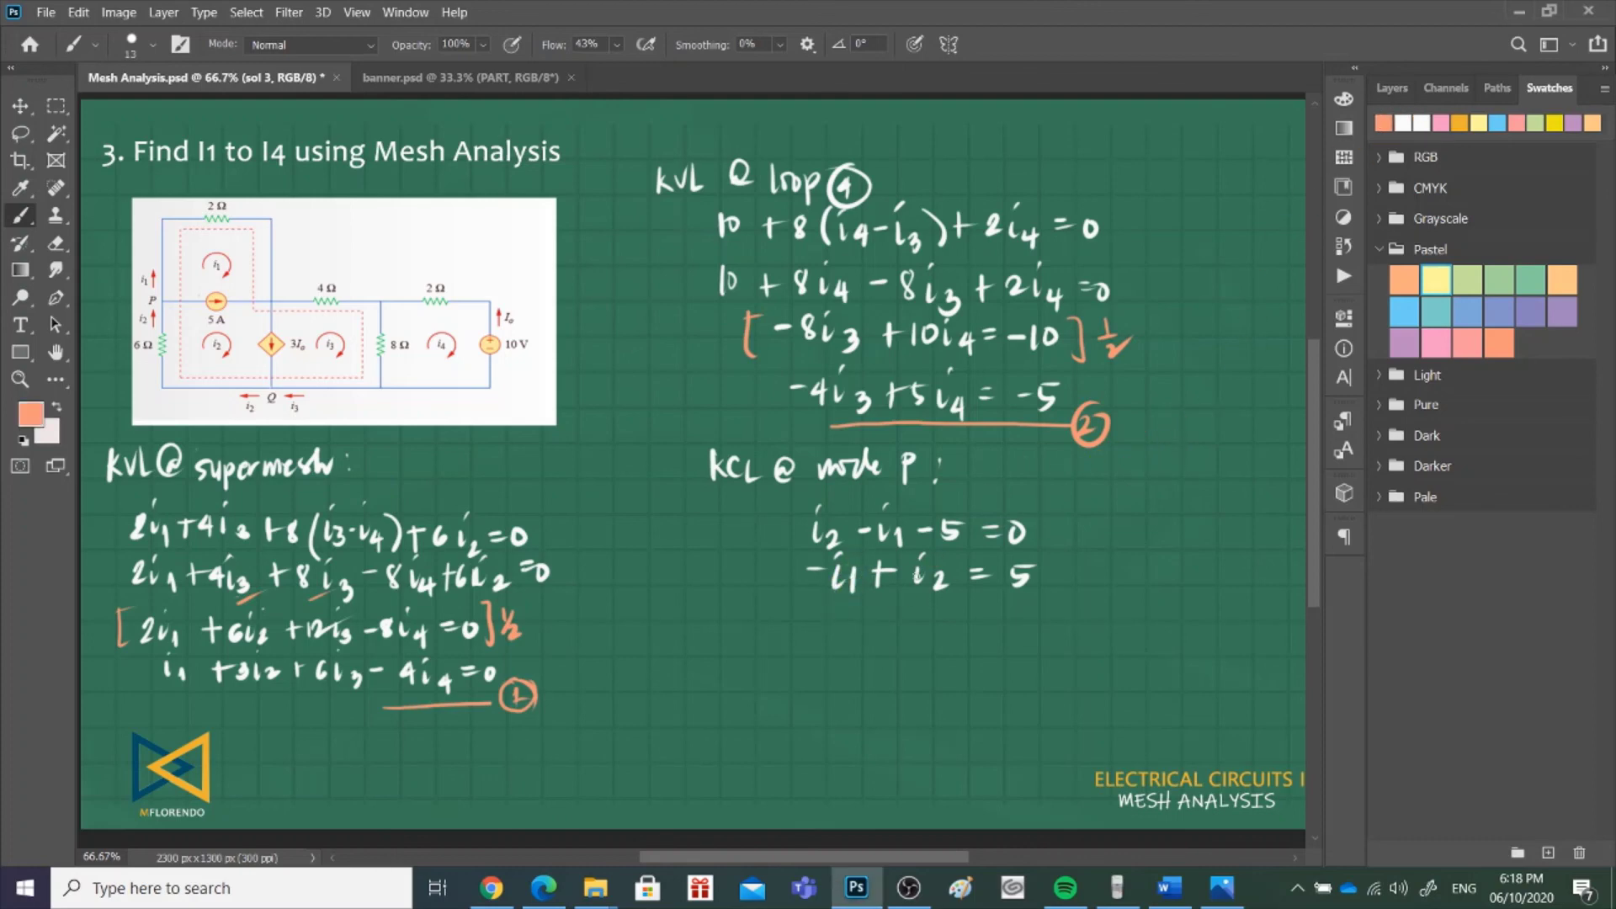
mouse_move(857, 611)
left_mouse_down()
mouse_move(1054, 607)
mouse_move(1063, 627)
mouse_move(1082, 599)
left_mouse_up()
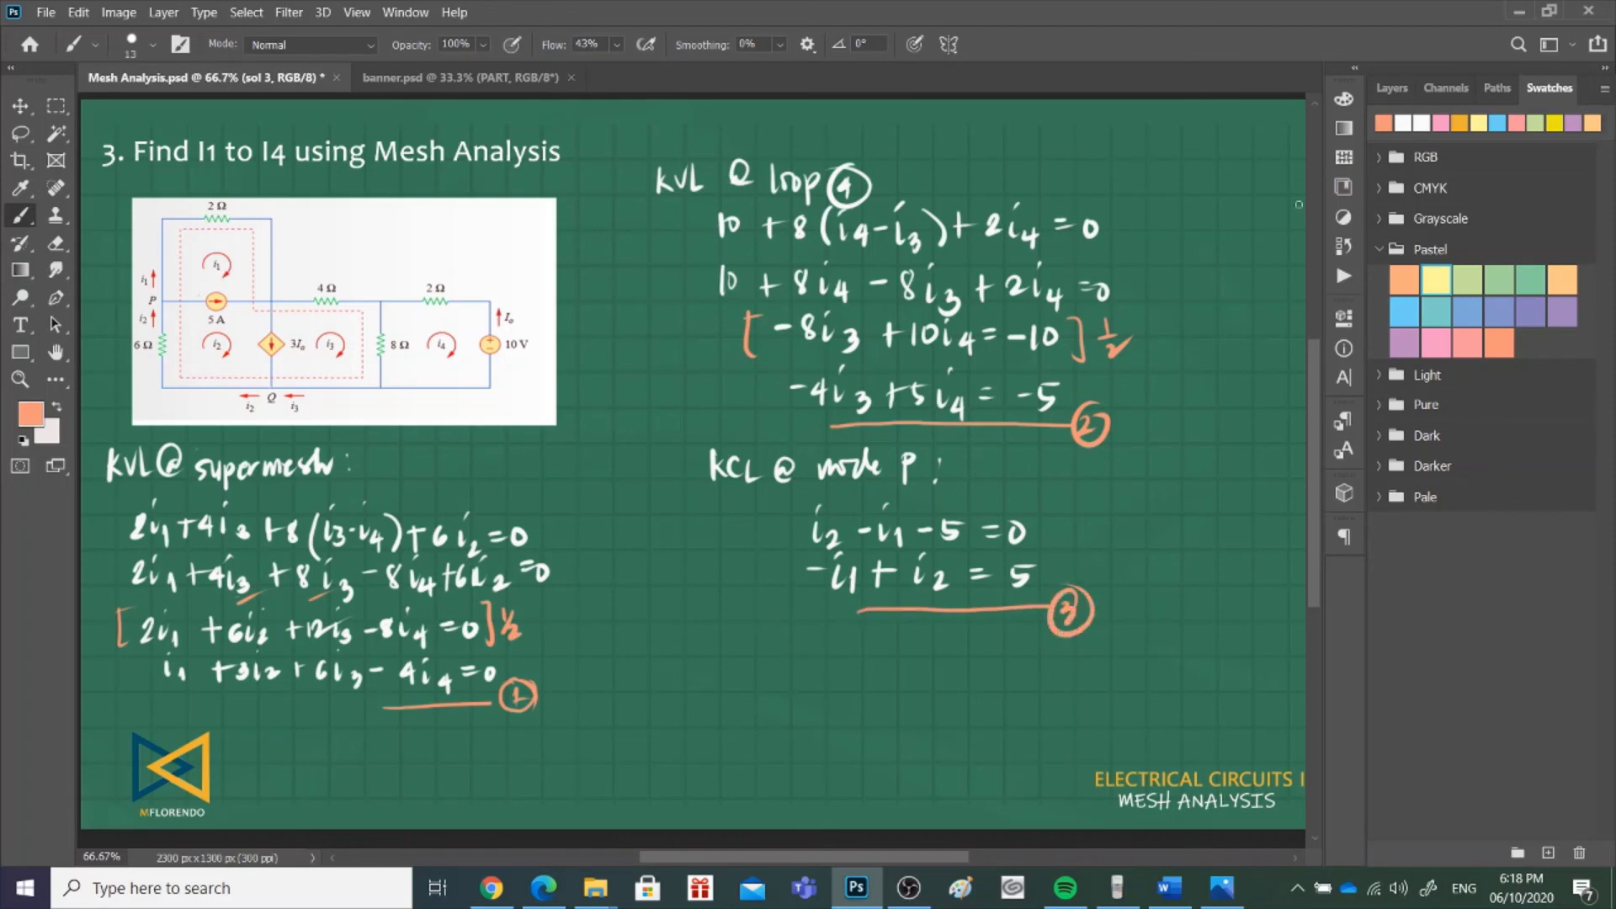
- Write the 'KVL @ node Q:' heading and the equation i3 + 3Io − i2 = 0 in white
left_click(1403, 123)
mouse_move(710, 654)
left_mouse_down()
mouse_move(714, 687)
mouse_move(746, 655)
mouse_move(752, 680)
mouse_move(804, 653)
mouse_move(860, 677)
mouse_move(881, 650)
mouse_move(897, 674)
mouse_move(929, 652)
mouse_move(937, 691)
left_mouse_up()
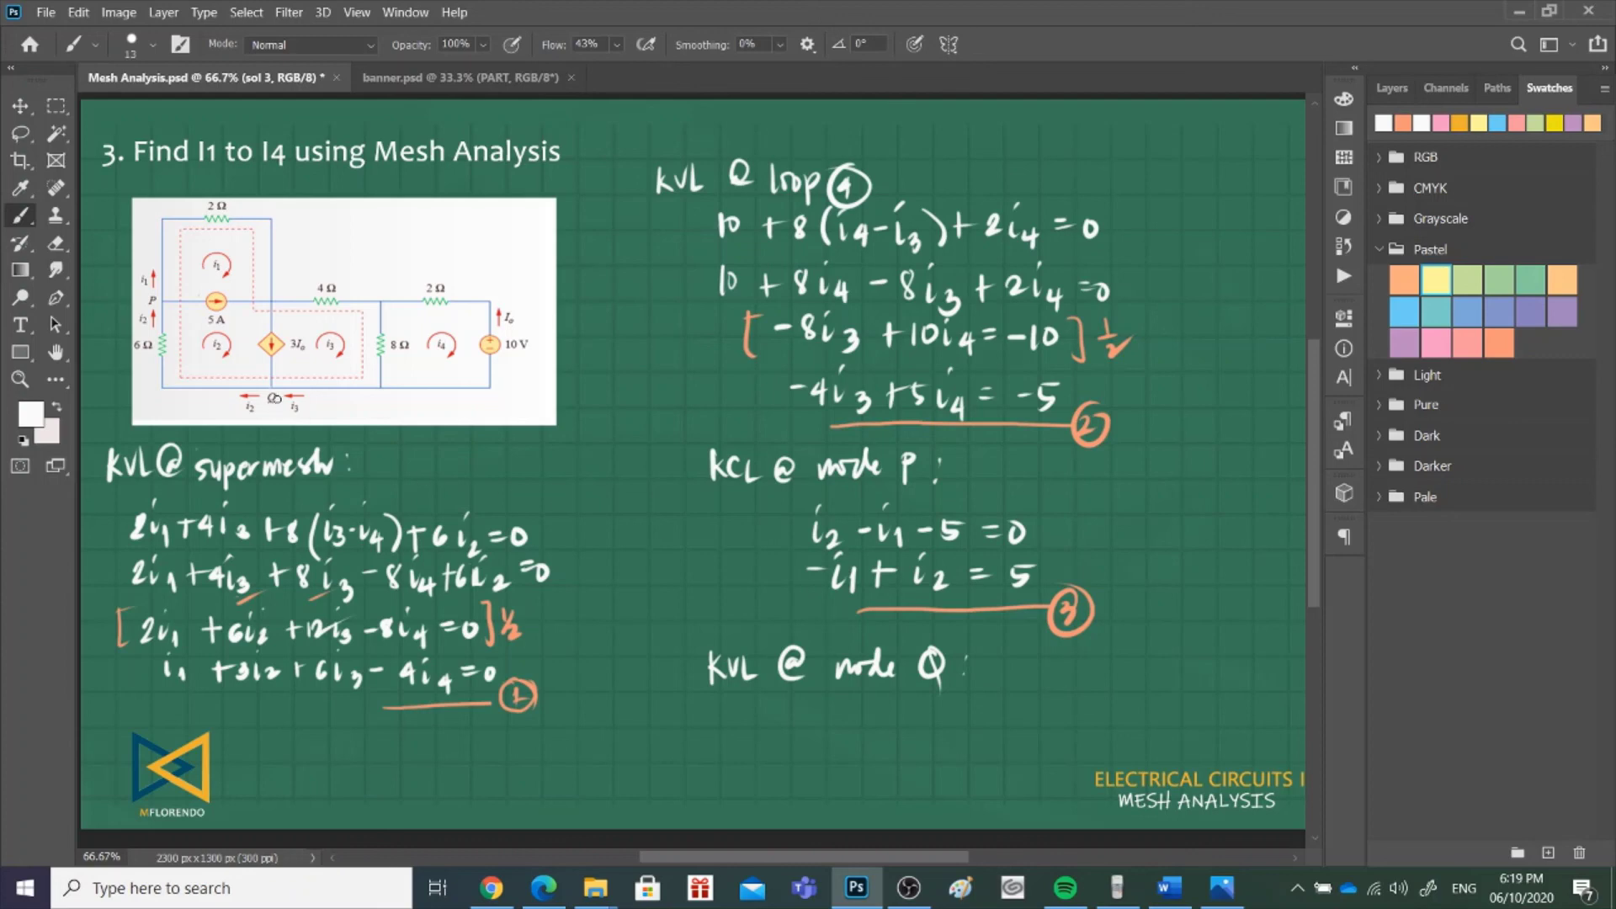
mouse_move(780, 705)
left_mouse_down()
mouse_move(798, 736)
mouse_move(849, 713)
left_mouse_up()
left_click(780, 697)
mouse_move(842, 702)
left_mouse_down()
mouse_move(842, 726)
mouse_move(867, 726)
mouse_move(894, 721)
mouse_move(905, 696)
left_mouse_up()
left_click_drag(890, 723, 914, 714)
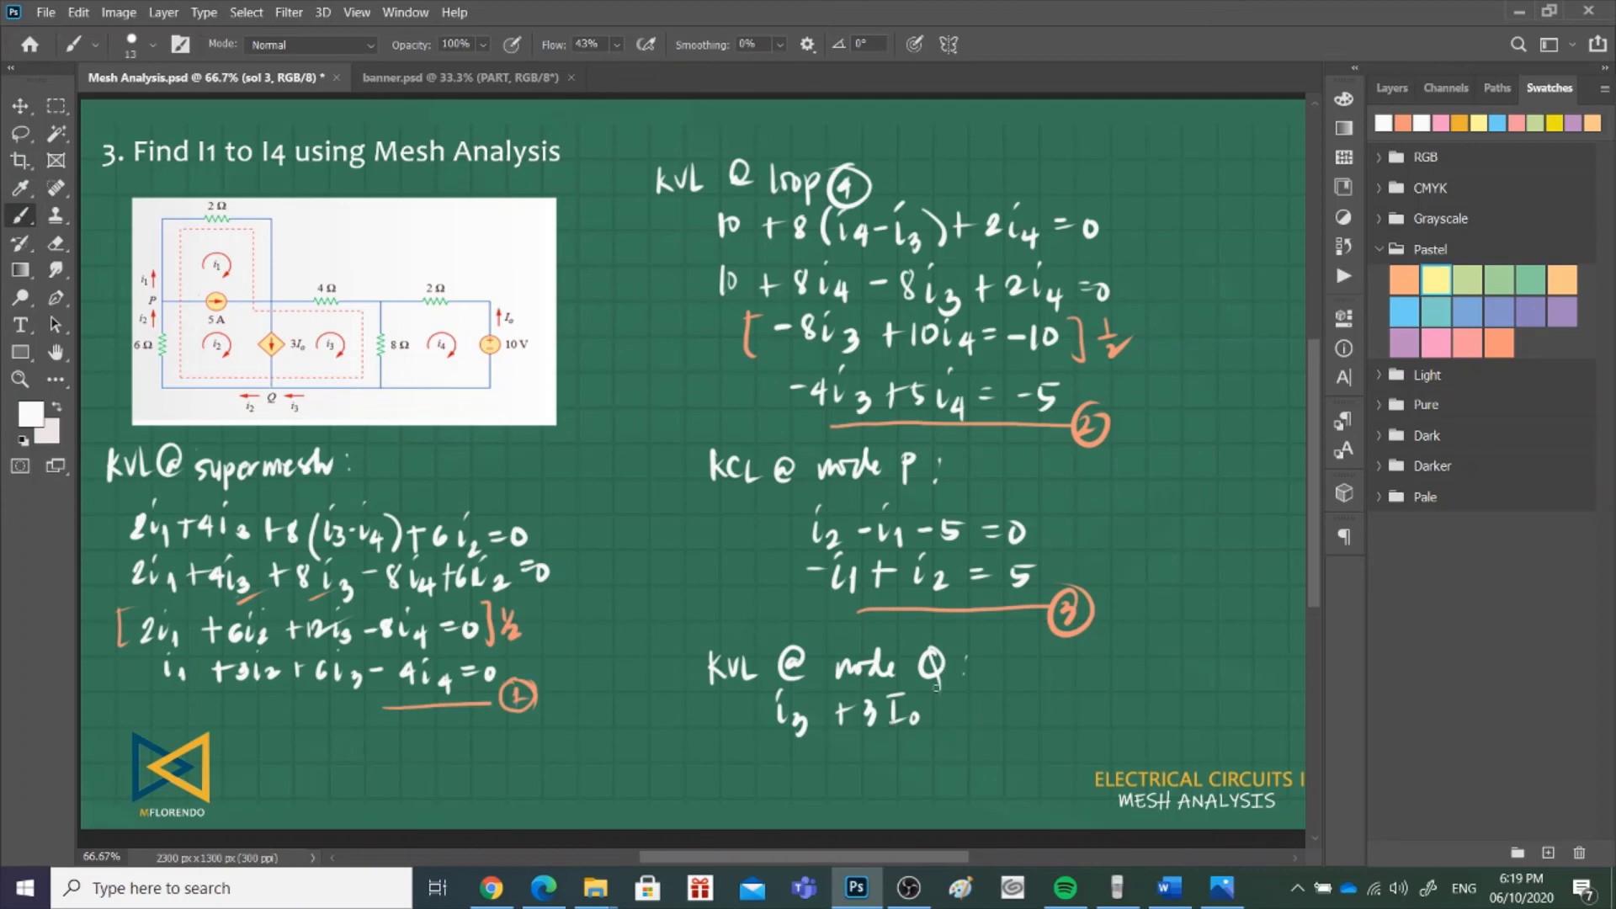
left_click_drag(938, 716, 987, 729)
mouse_move(985, 683)
left_mouse_down()
mouse_move(1010, 729)
mouse_move(1038, 712)
left_mouse_up()
left_click_drag(1022, 722, 1057, 711)
left_click_drag(260, 398, 257, 400)
- Rewrite the node Q equation below as −i2 + i3 + 3Io = 0
left_click_drag(807, 758, 858, 780)
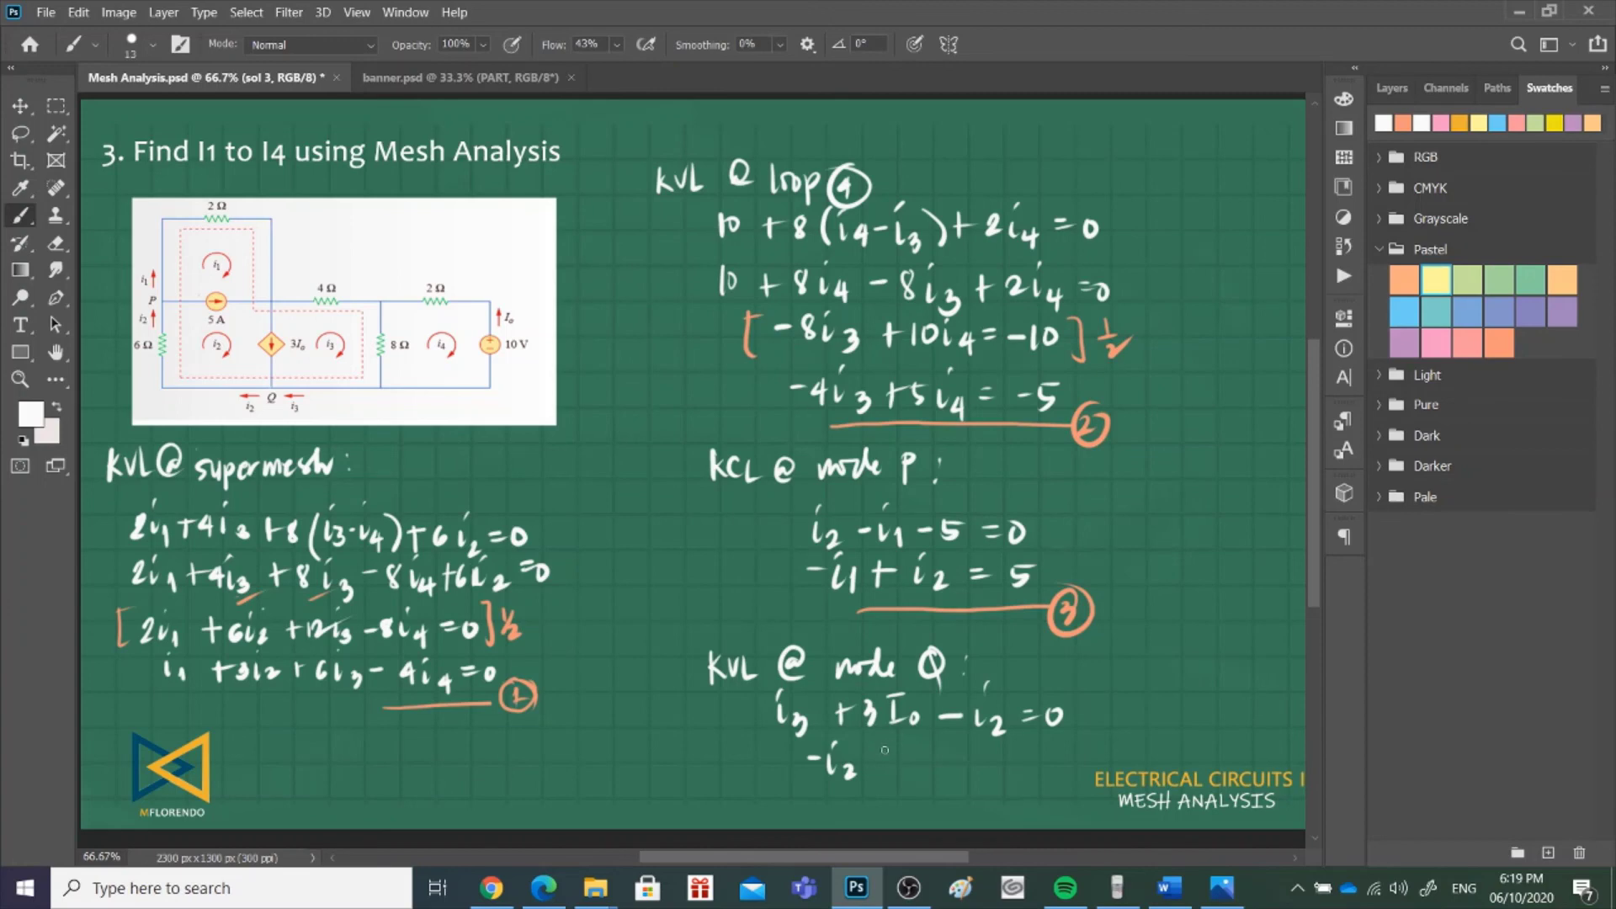
mouse_move(884, 748)
left_mouse_down()
mouse_move(884, 773)
mouse_move(909, 746)
left_mouse_up()
mouse_move(906, 754)
left_mouse_down()
mouse_move(924, 781)
mouse_move(954, 772)
left_mouse_up()
mouse_move(944, 763)
left_mouse_down()
mouse_move(977, 779)
mouse_move(1017, 748)
left_mouse_up()
mouse_move(1007, 750)
left_mouse_down()
mouse_move(1003, 775)
mouse_move(1029, 773)
left_mouse_up()
left_click_drag(1045, 764, 1059, 768)
left_click_drag(1069, 762, 1068, 763)
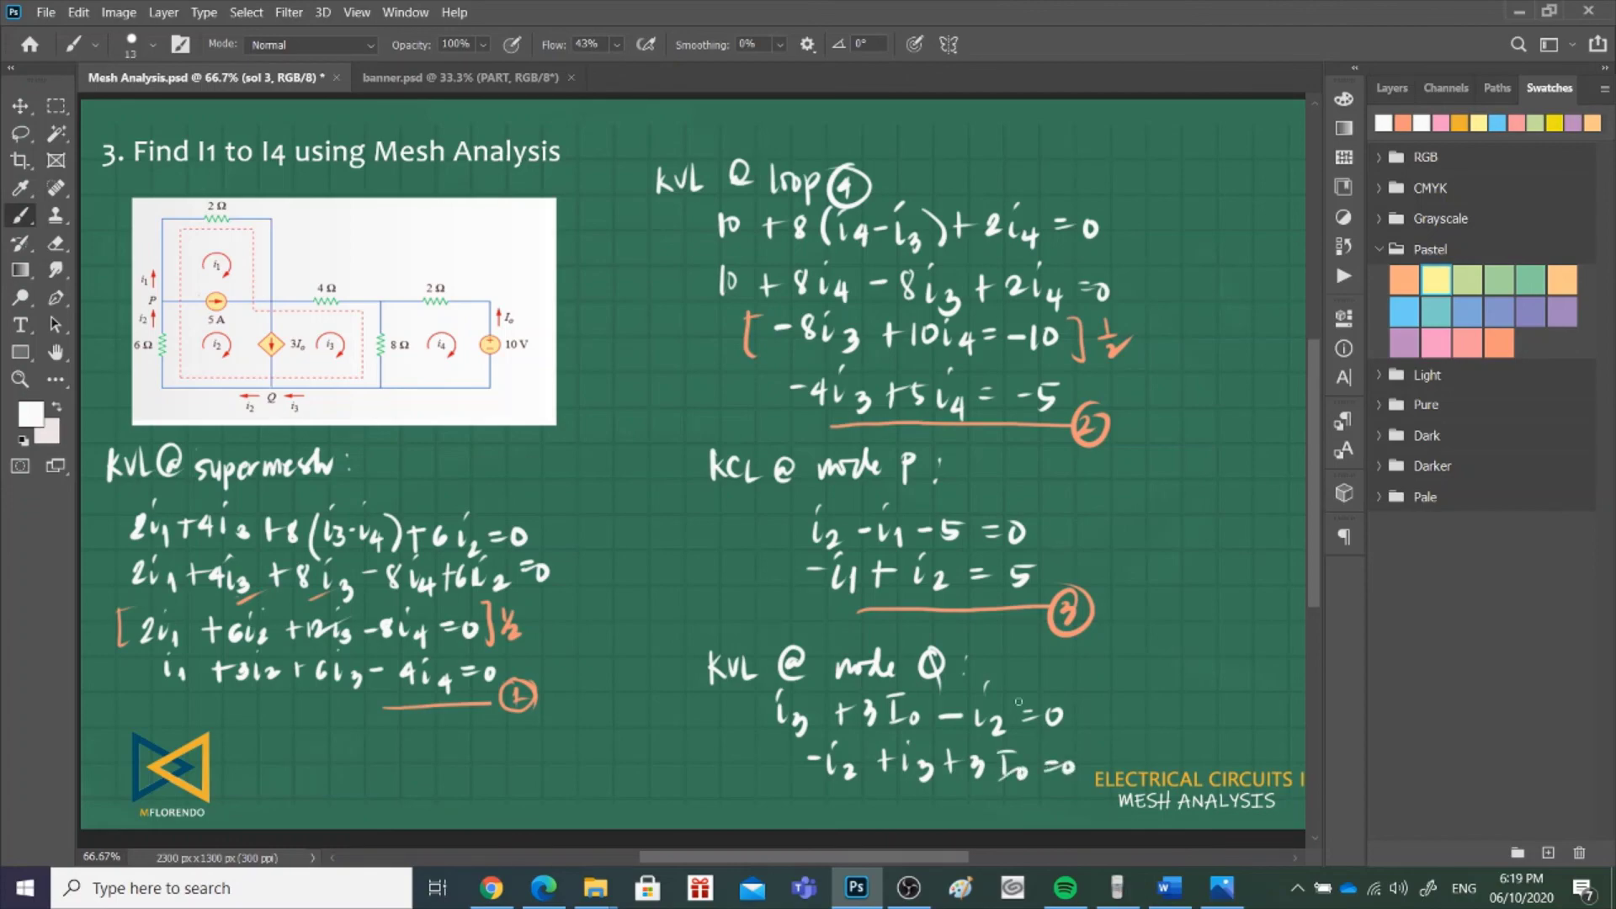